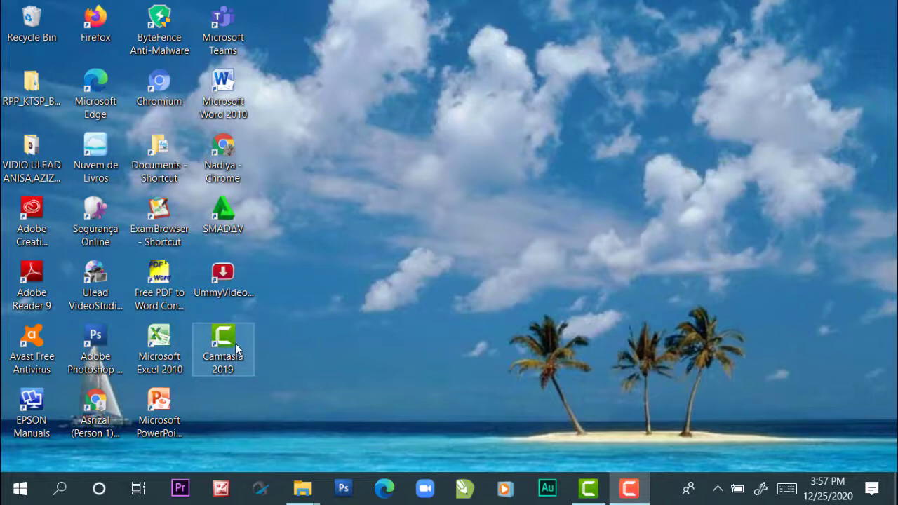
# Step: Open Camtasia 2019 from the desktop
pyautogui.doubleClick(235, 343)
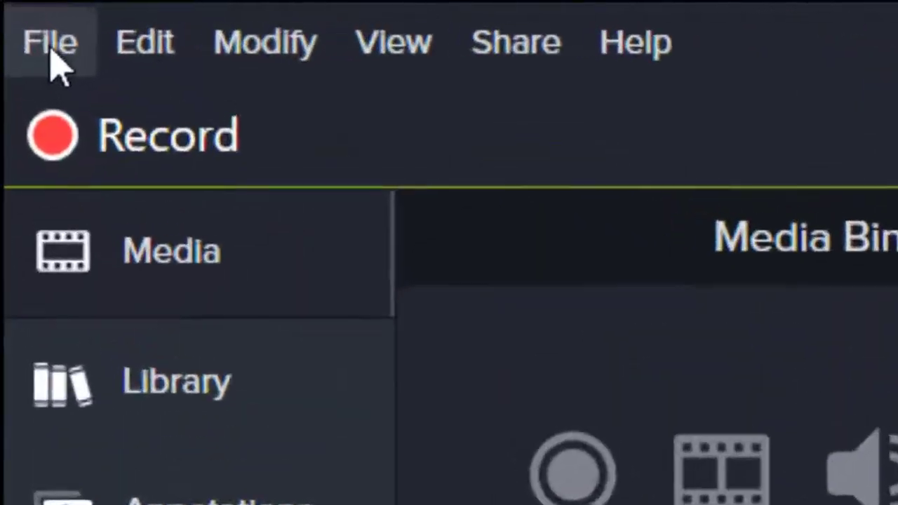
pyautogui.click(14, 12)
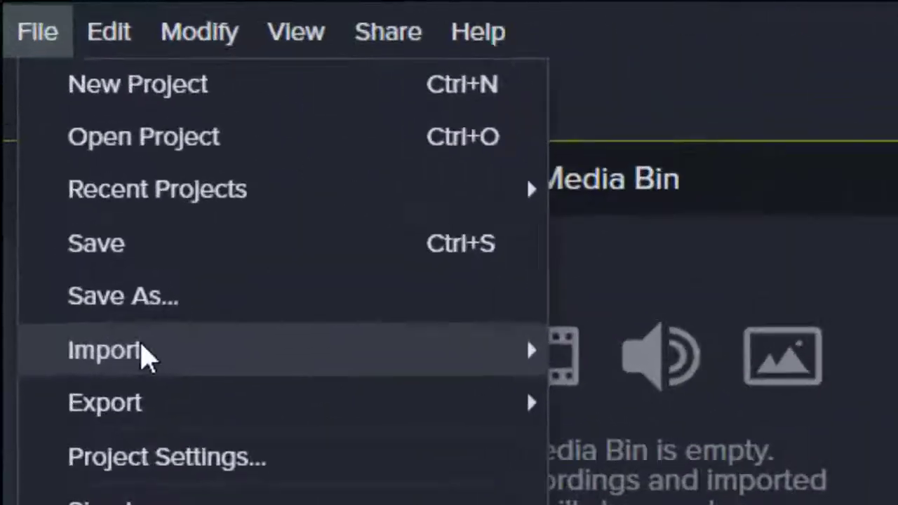
pyautogui.moveTo(180, 298)
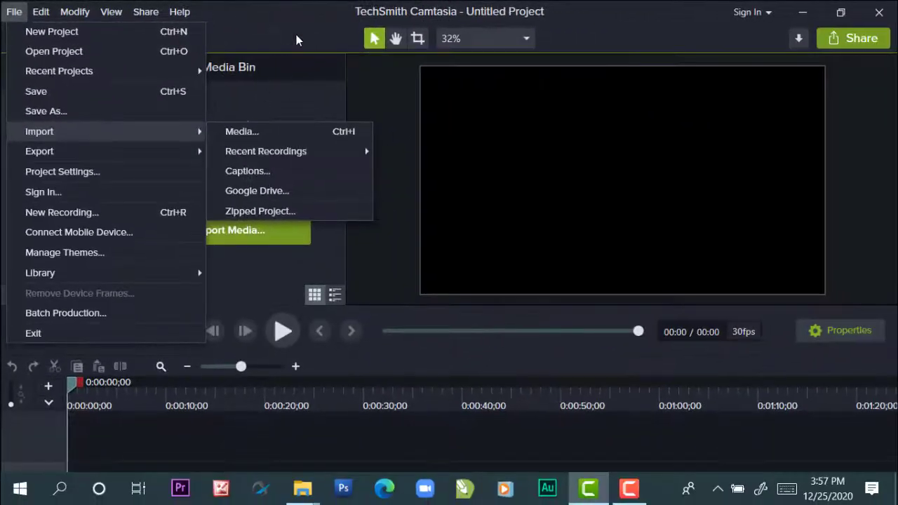
pyautogui.click(667, 75)
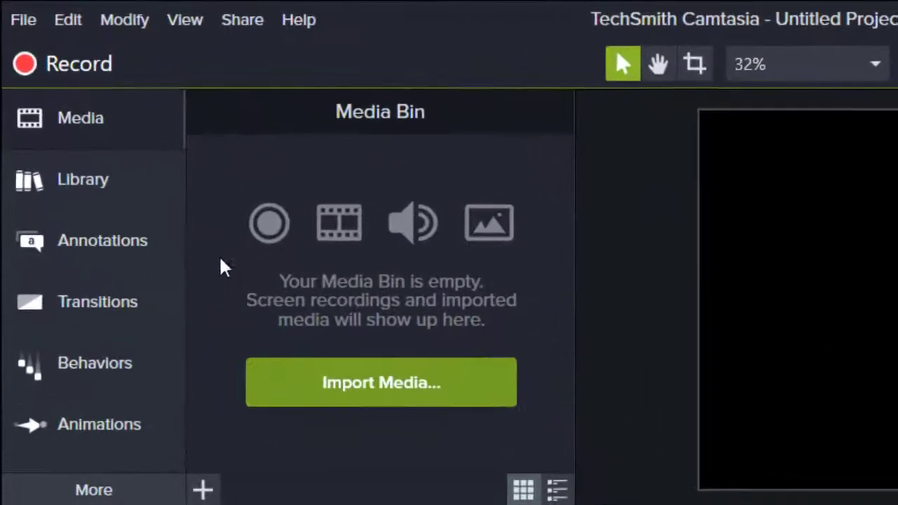
pyautogui.rightClick(130, 152)
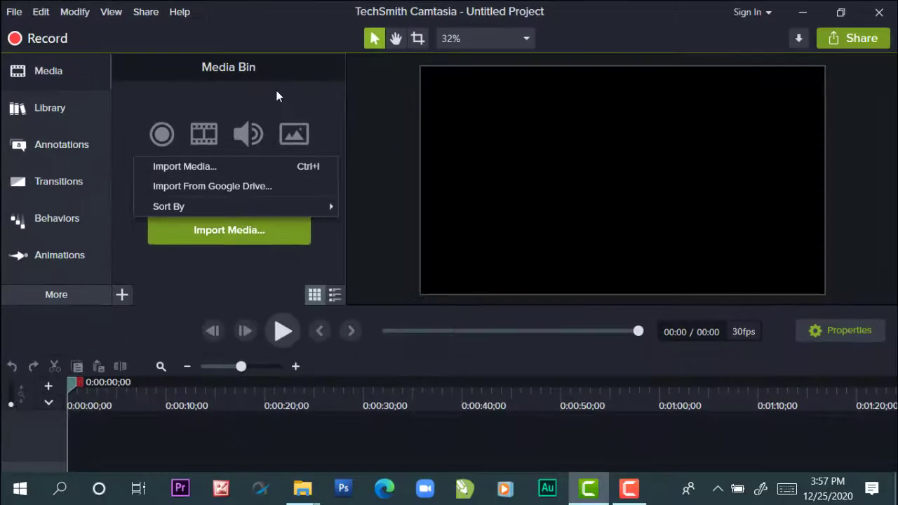
pyautogui.click(373, 125)
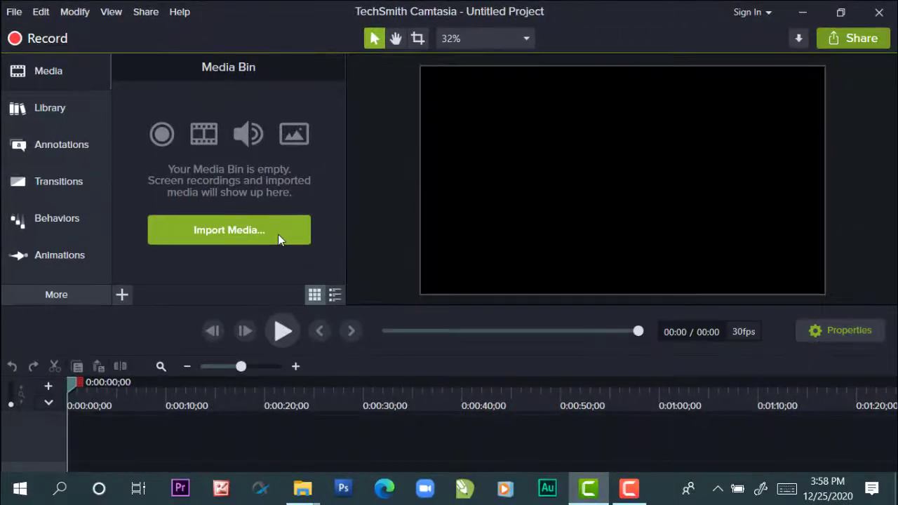
# Step: Import the video "Menunjukan menu Excel - Copy" from the folder of the same name into the media bin
pyautogui.click(278, 235)
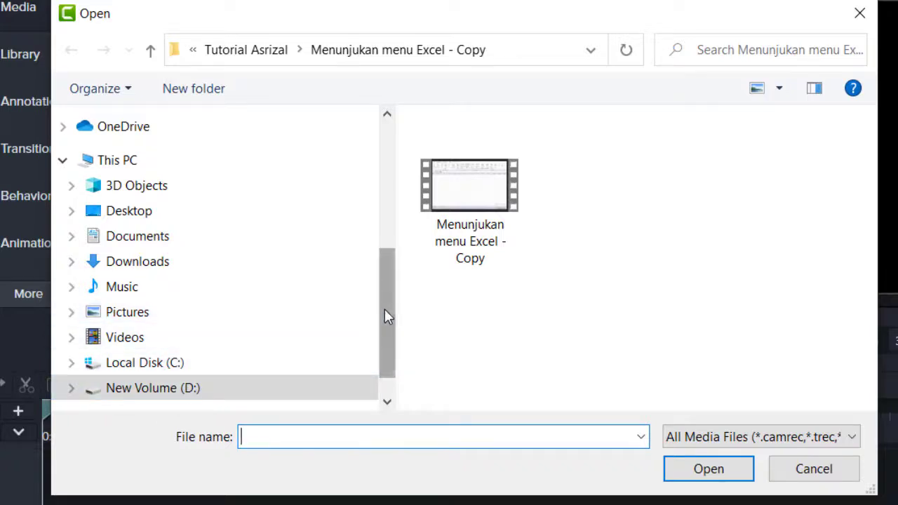
pyautogui.scroll(-1, 376, 329)
pyautogui.click(67, 360)
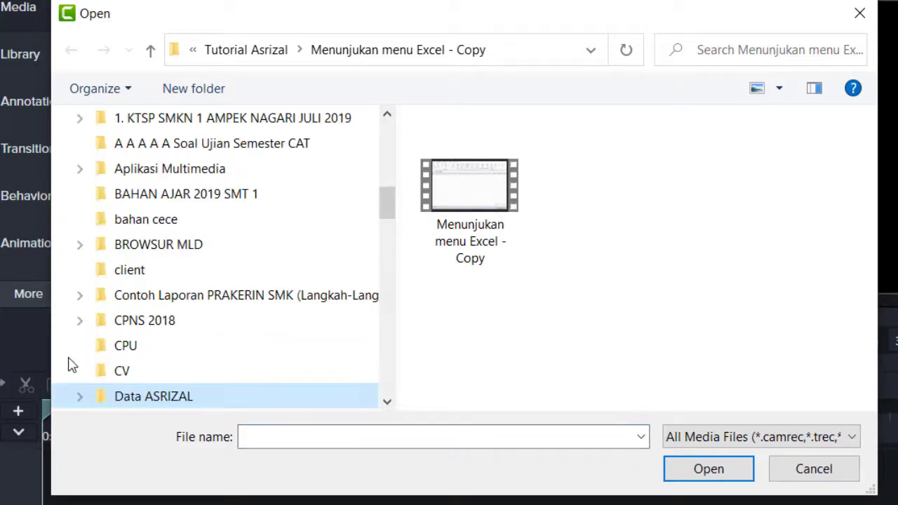
pyautogui.scroll(-5, 78, 399)
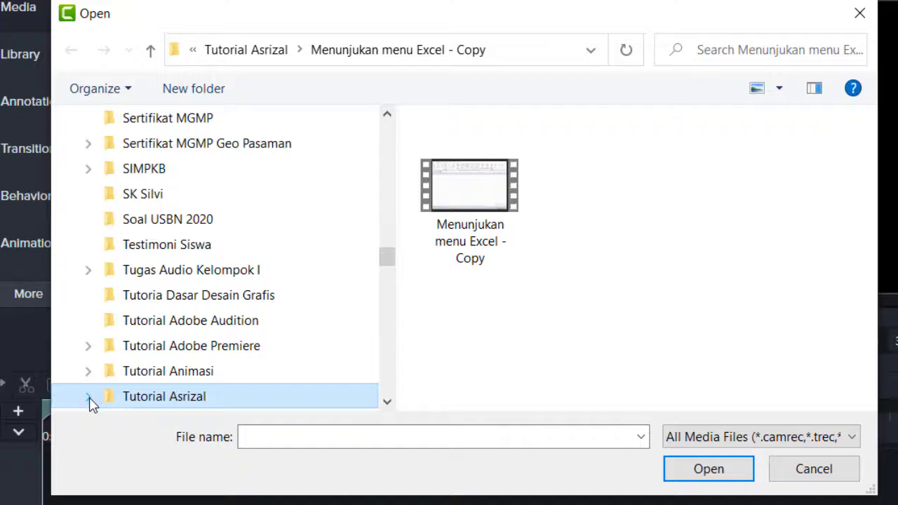
pyautogui.click(88, 398)
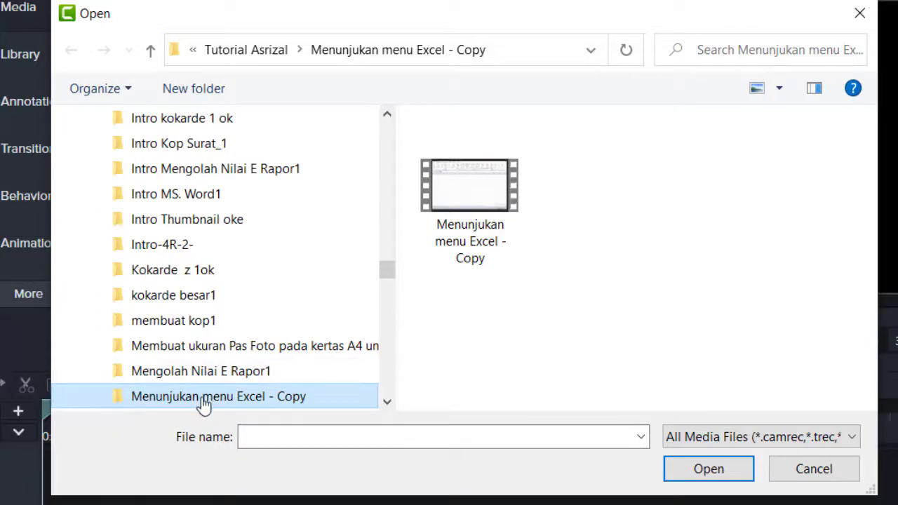
pyautogui.click(487, 168)
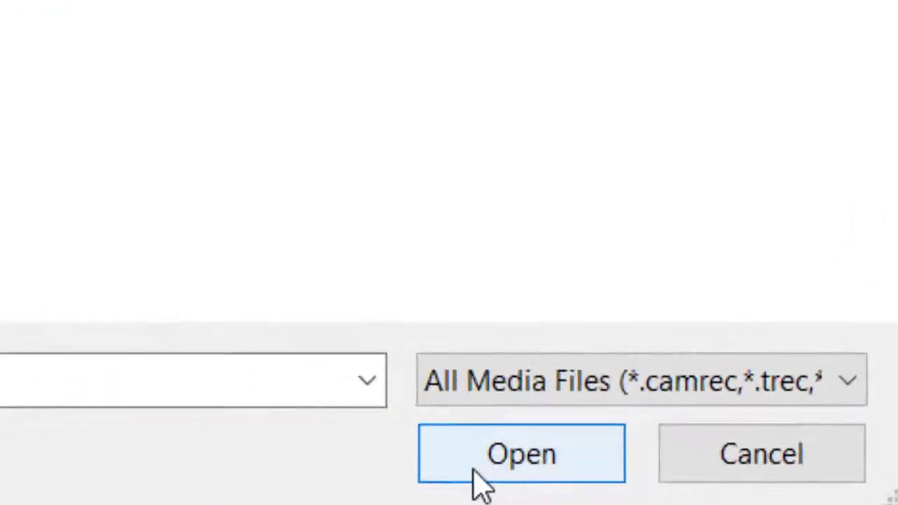
pyautogui.click(441, 472)
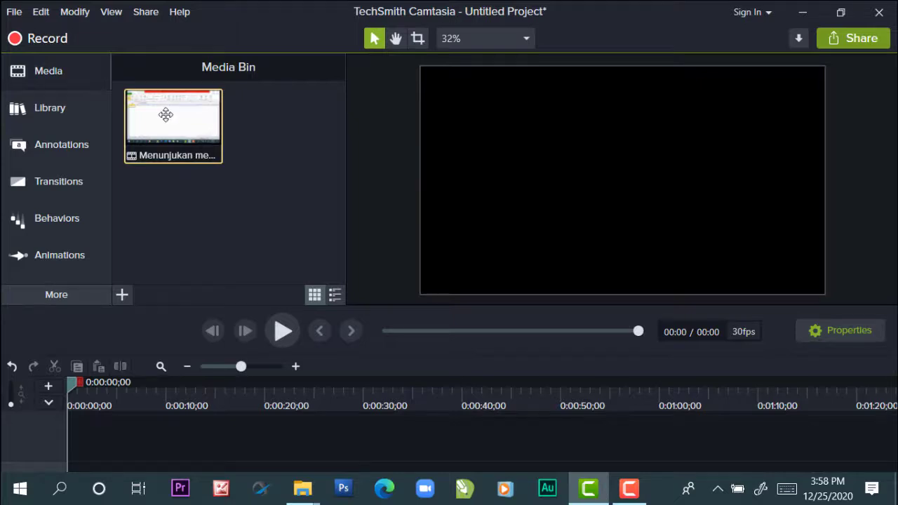
# Step: Place the imported video at the start of the timeline and play it up to 0:00:18;17
pyautogui.moveTo(165, 114); pyautogui.dragTo(56, 431)
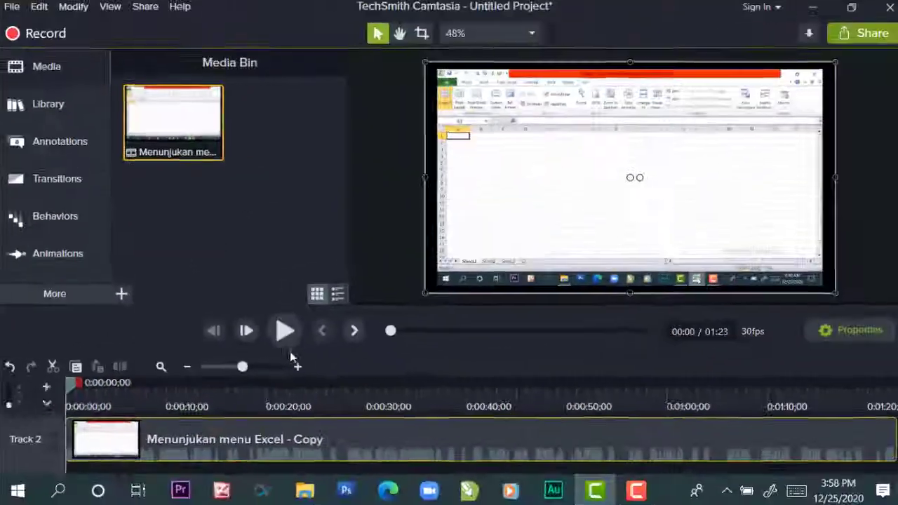
pyautogui.click(285, 335)
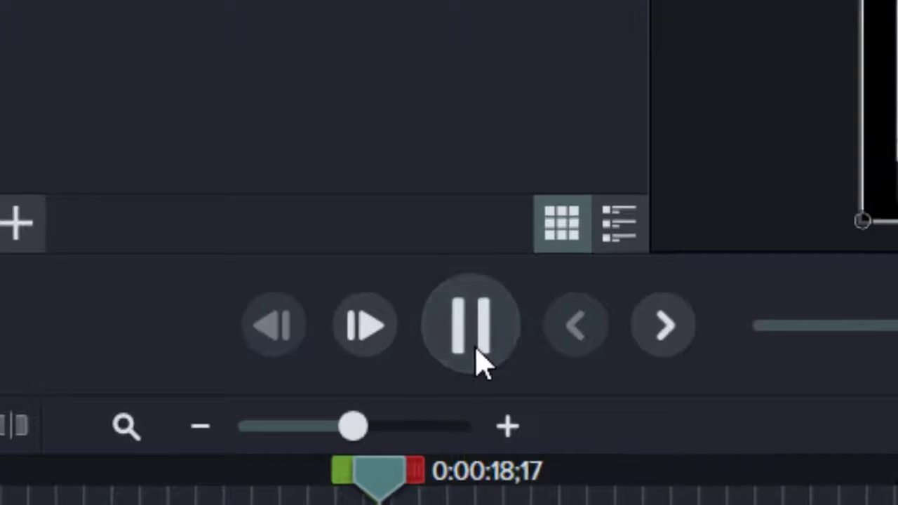
pyautogui.click(285, 337)
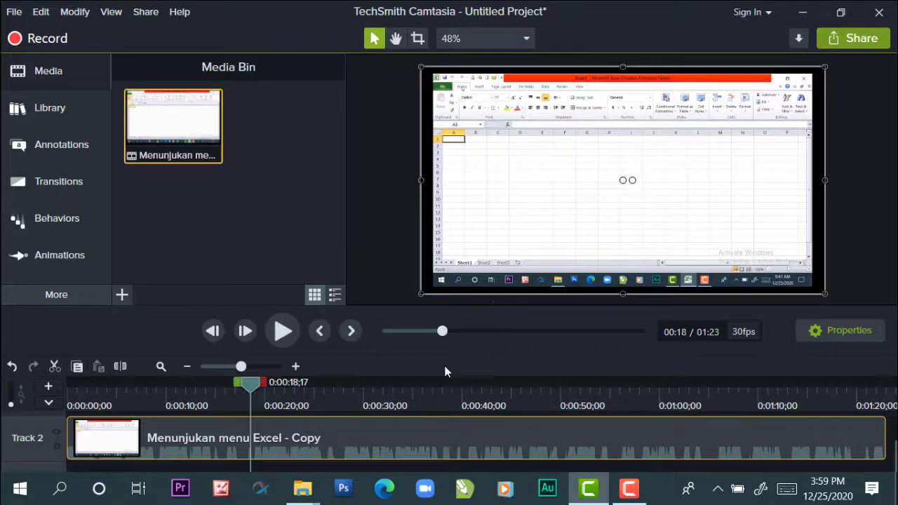
pyautogui.scroll(2, 488, 268)
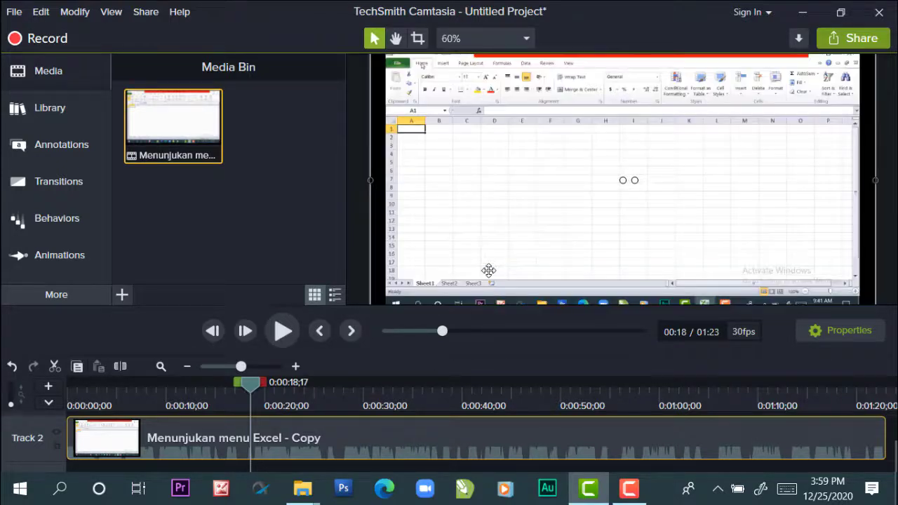
pyautogui.scroll(-1, 490, 268)
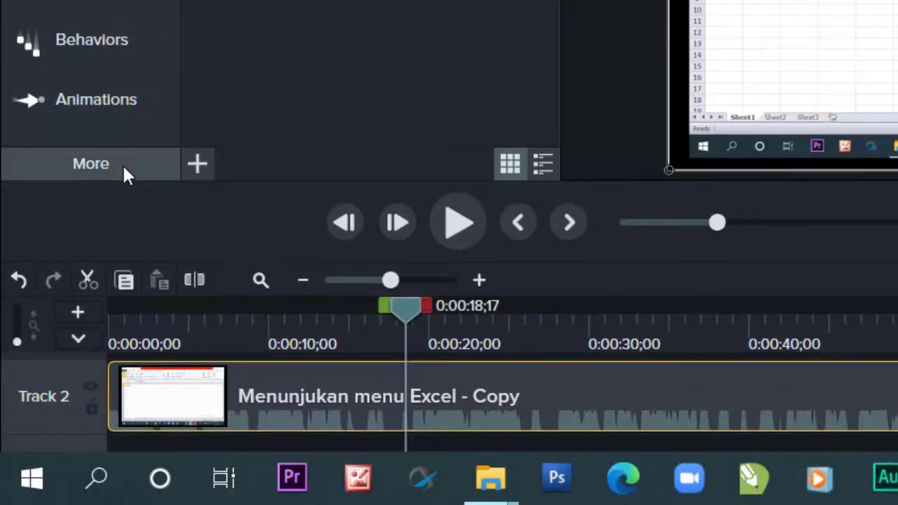
# Step: Add the sketch motion square annotation on a track above the video, starting at 0:00:18;17
pyautogui.click(124, 169)
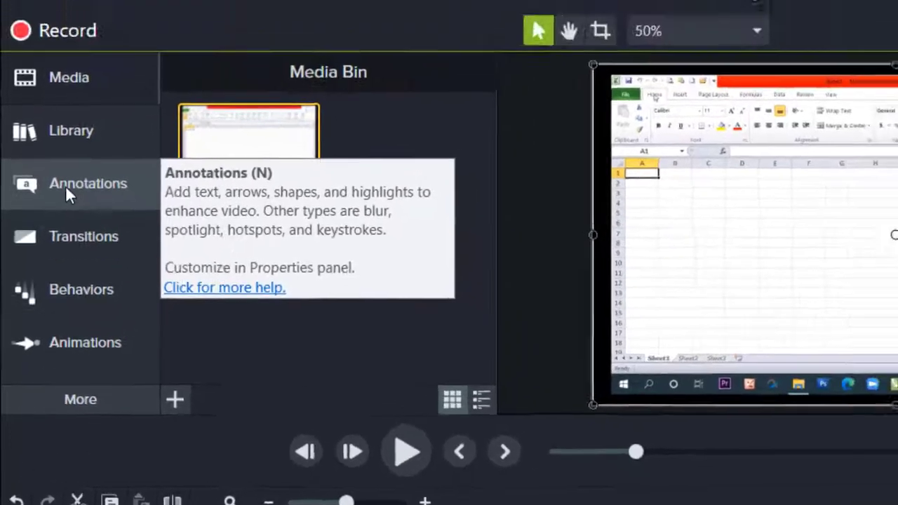
pyautogui.click(66, 185)
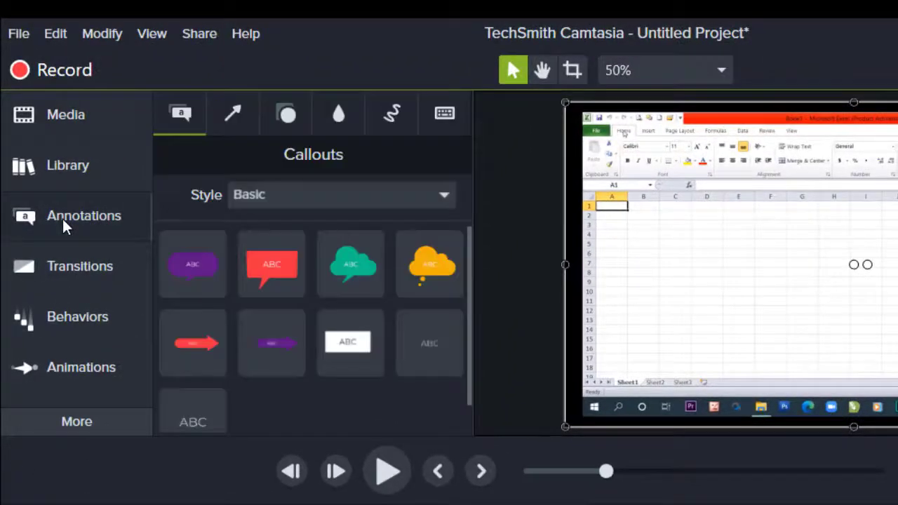
pyautogui.click(191, 264)
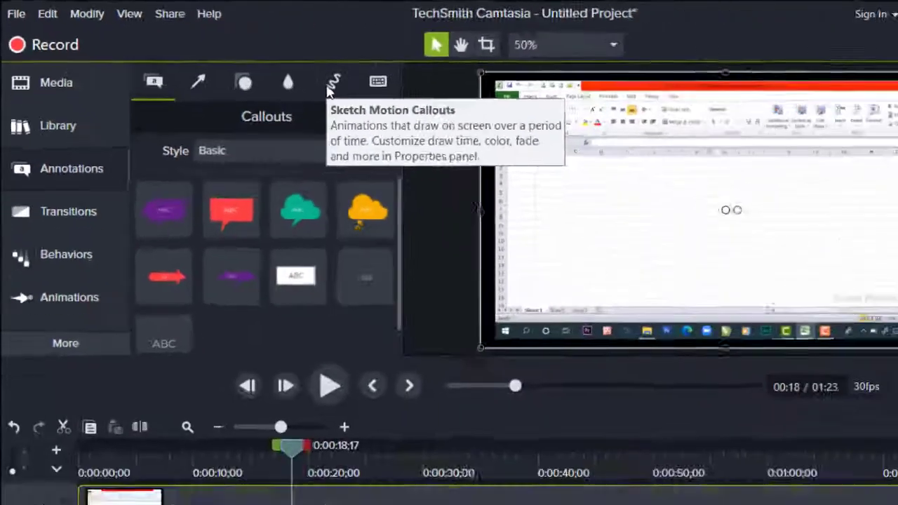
pyautogui.click(611, 155)
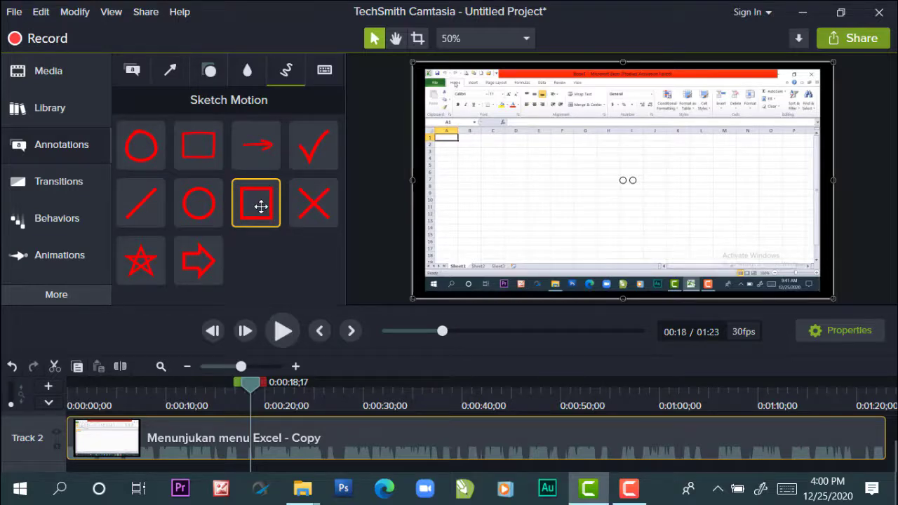
pyautogui.moveTo(261, 206)
pyautogui.mouseDown()
pyautogui.moveTo(217, 417)
pyautogui.moveTo(253, 395)
pyautogui.mouseUp()
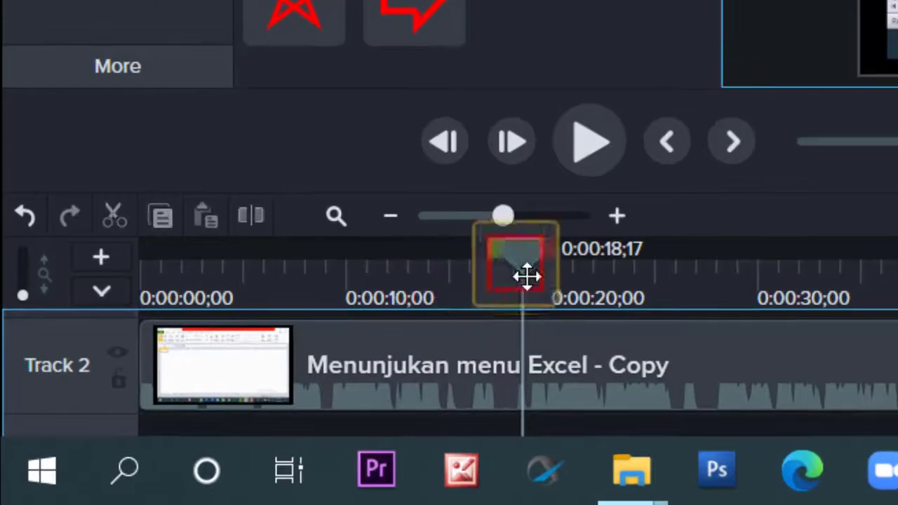
pyautogui.moveTo(526, 276)
pyautogui.mouseDown()
pyautogui.moveTo(541, 337)
pyautogui.moveTo(522, 297)
pyautogui.moveTo(539, 330)
pyautogui.moveTo(545, 309)
pyautogui.moveTo(542, 327)
pyautogui.mouseUp()
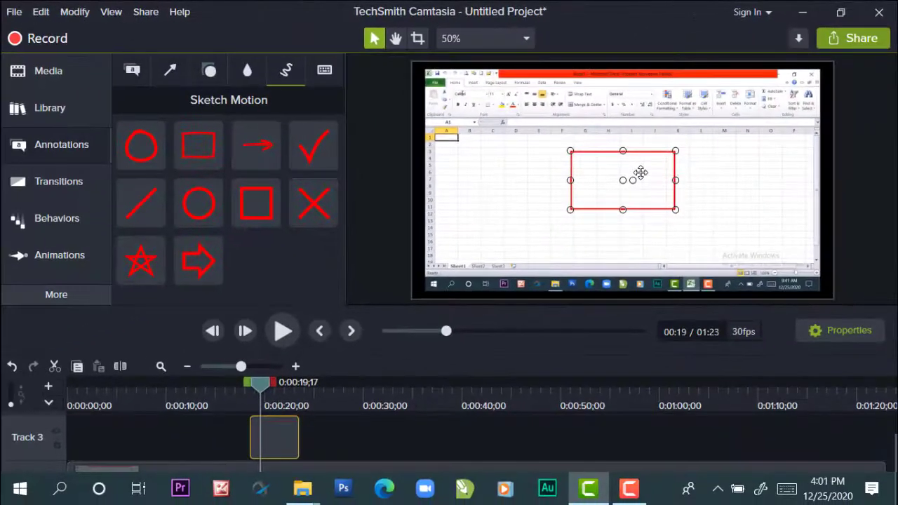
# Step: Move the red rectangle onto the Excel ribbon in the canvas and resize it to frame the full ribbon
pyautogui.moveTo(641, 172); pyautogui.dragTo(496, 112)
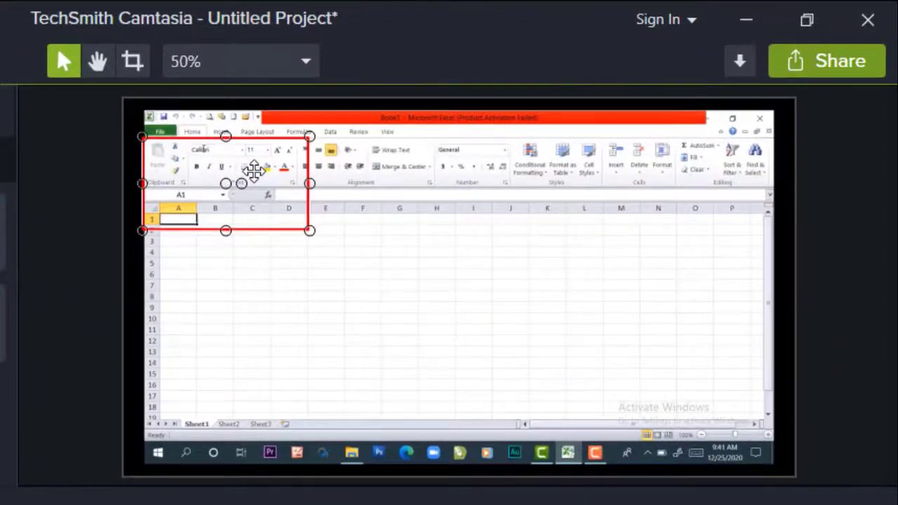
pyautogui.moveTo(254, 171); pyautogui.dragTo(256, 170)
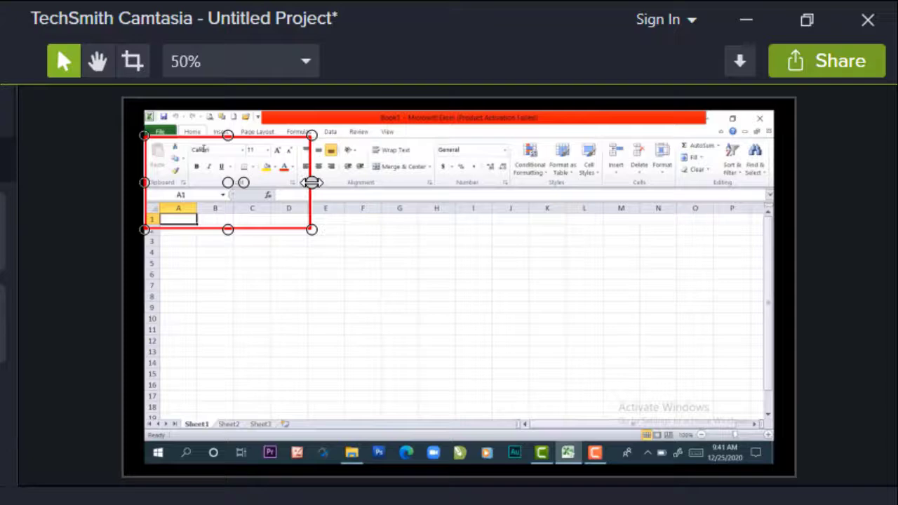
pyautogui.moveTo(311, 182); pyautogui.dragTo(772, 133)
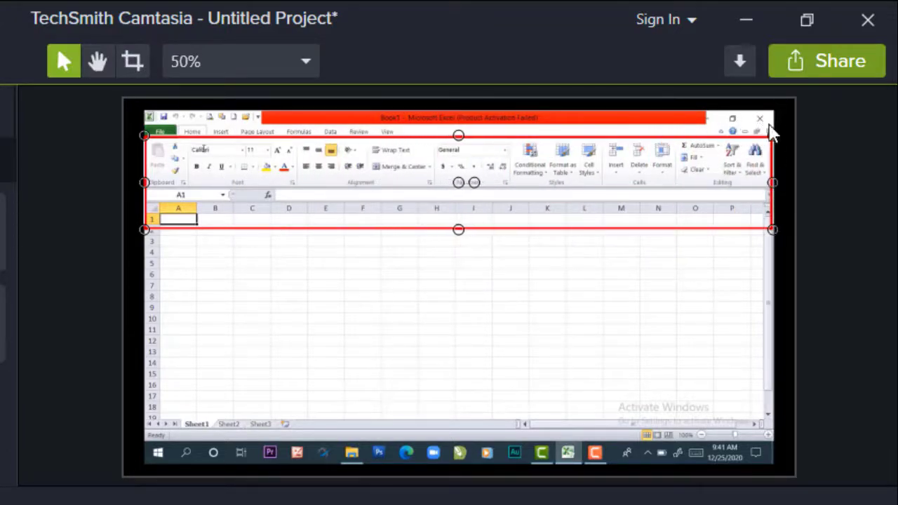
pyautogui.moveTo(459, 229); pyautogui.dragTo(459, 190)
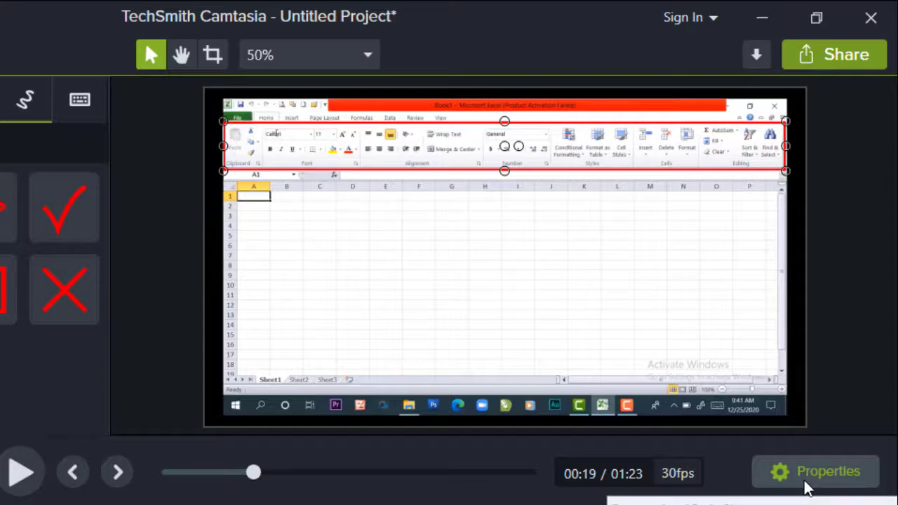
# Step: Change the sketch motion rectangle's color to blue, #0600FF, in its properties
pyautogui.click(805, 480)
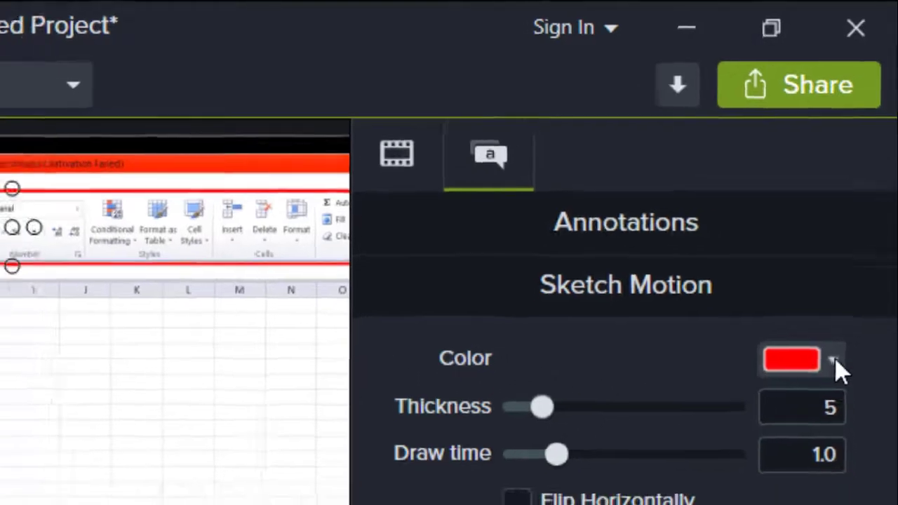
pyautogui.click(835, 359)
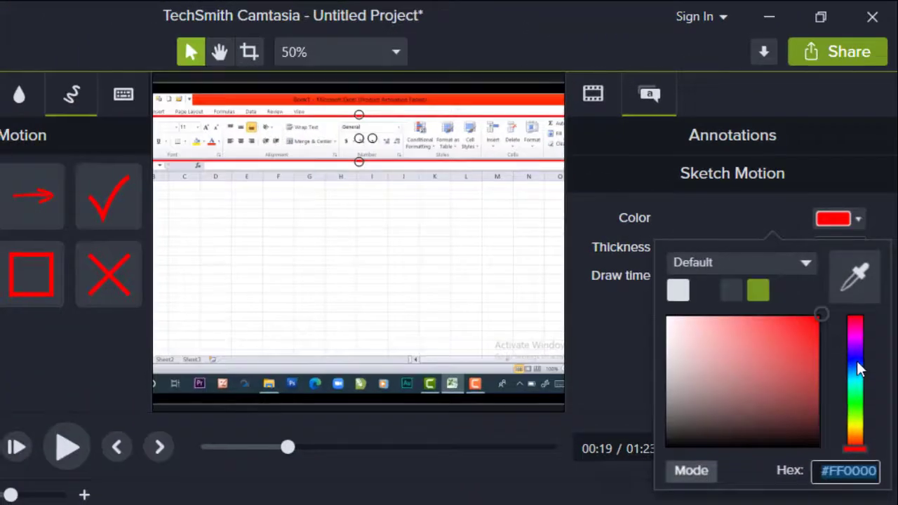
pyautogui.click(857, 361)
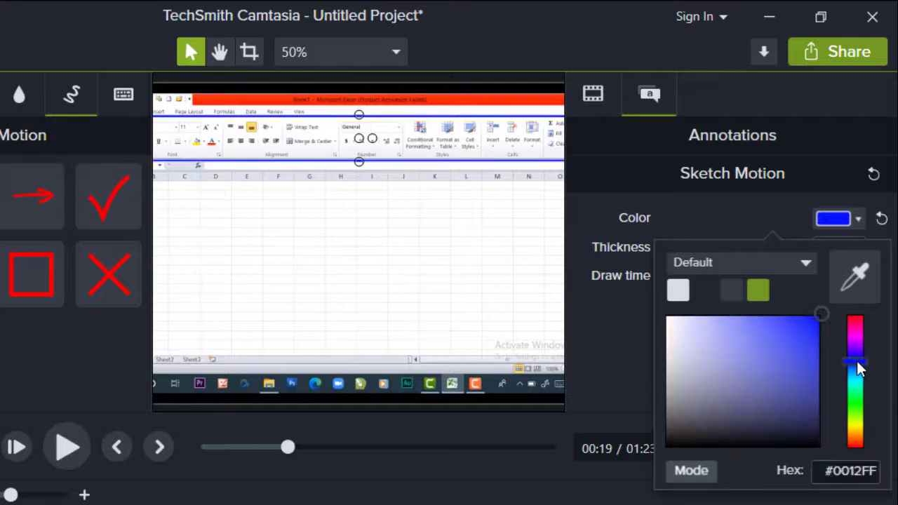
pyautogui.click(857, 359)
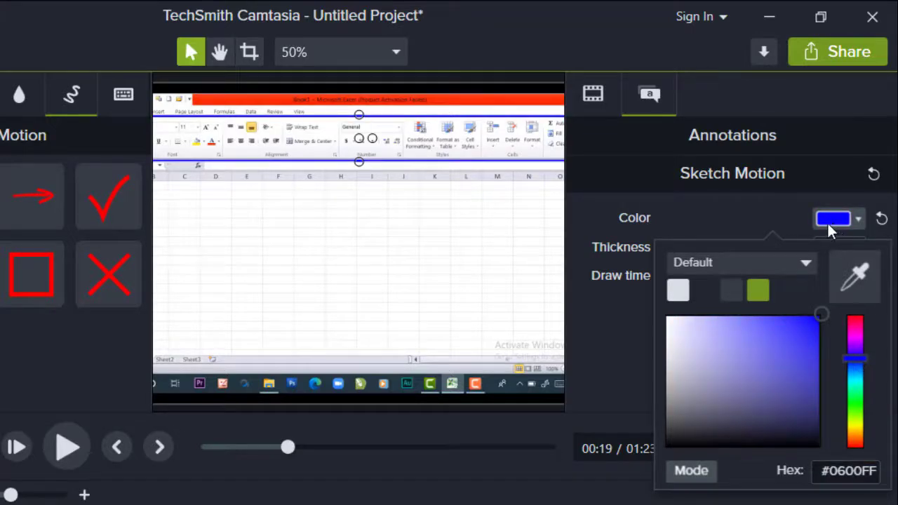
pyautogui.click(609, 346)
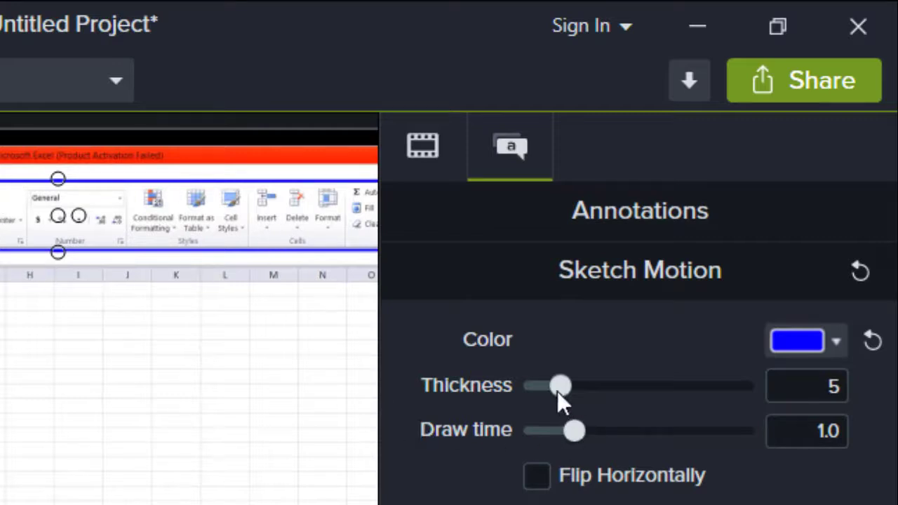
# Step: Set the sketch motion rectangle's thickness to 10 and its draw time to 1.1
pyautogui.moveTo(557, 389); pyautogui.dragTo(629, 397)
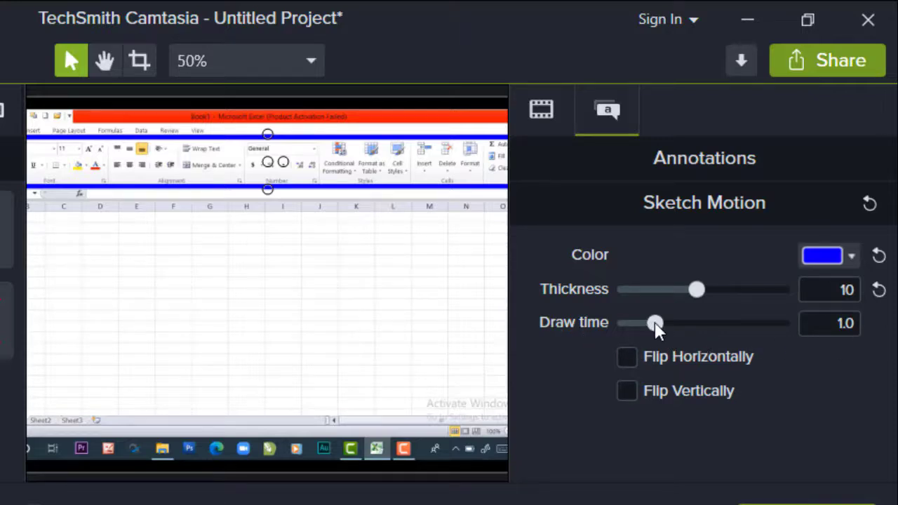
pyautogui.moveTo(656, 330); pyautogui.dragTo(659, 331)
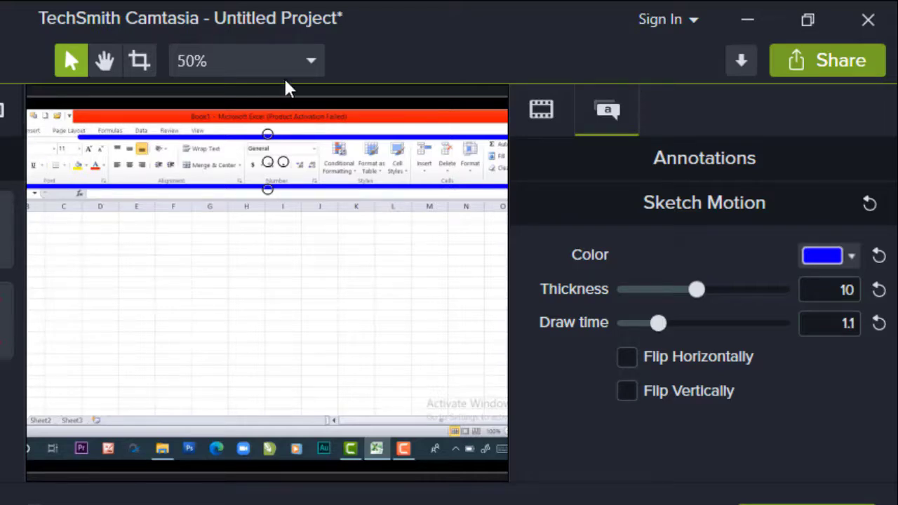
# Step: Close the annotation properties and play the video from 0:00:15;29 to preview the blue rectangle's animation
pyautogui.click(310, 61)
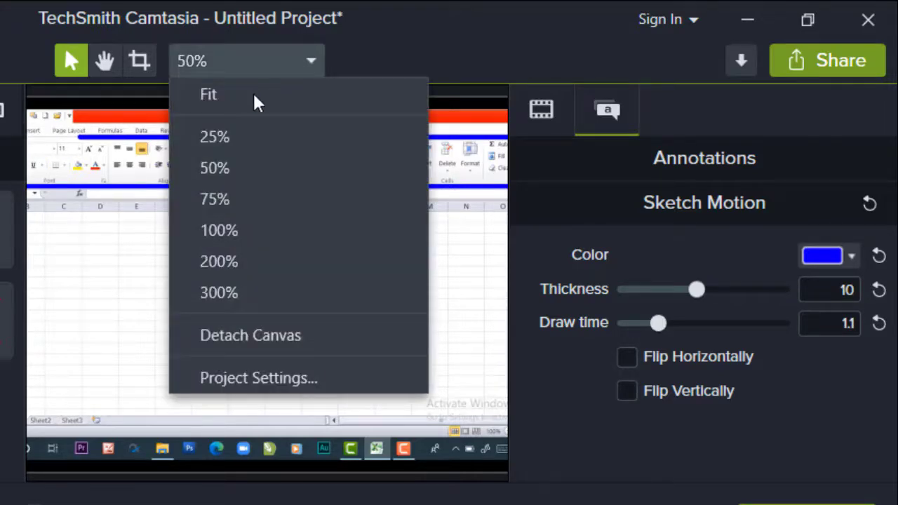
pyautogui.click(221, 141)
pyautogui.scroll(1, 309, 246)
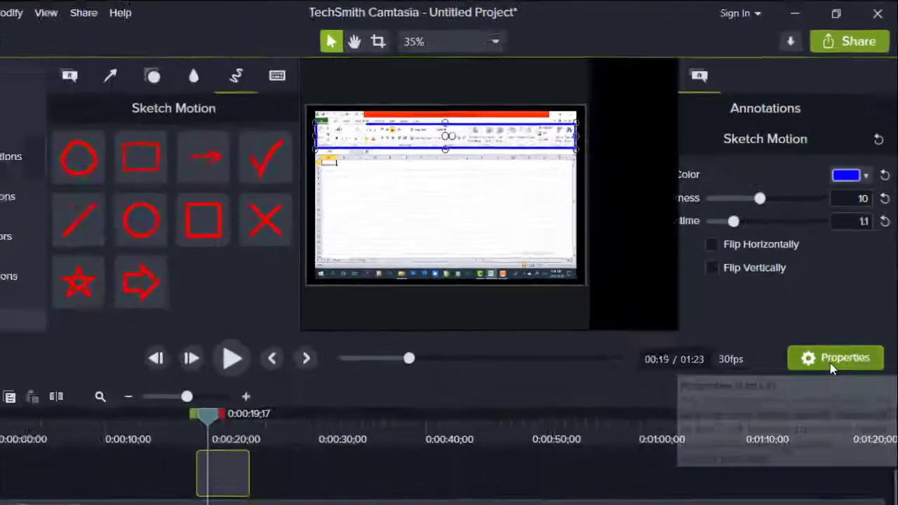
pyautogui.click(837, 332)
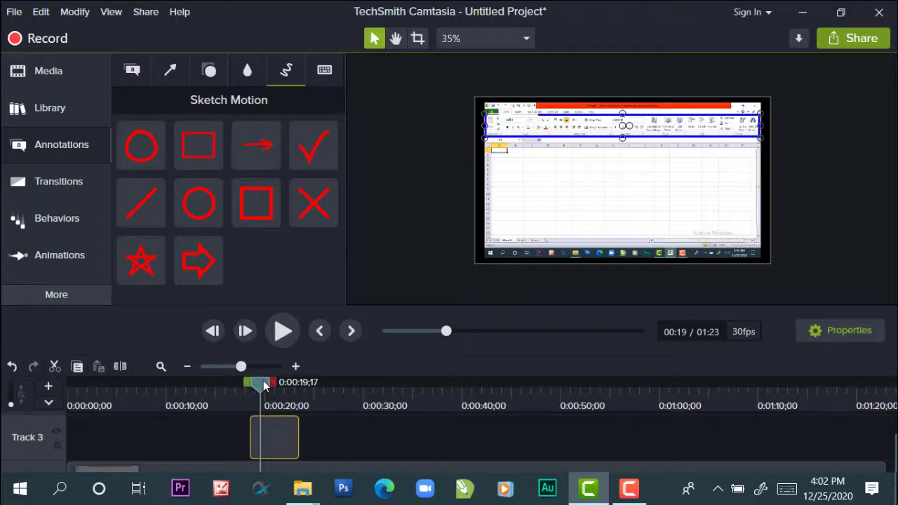
pyautogui.moveTo(263, 380); pyautogui.dragTo(231, 385)
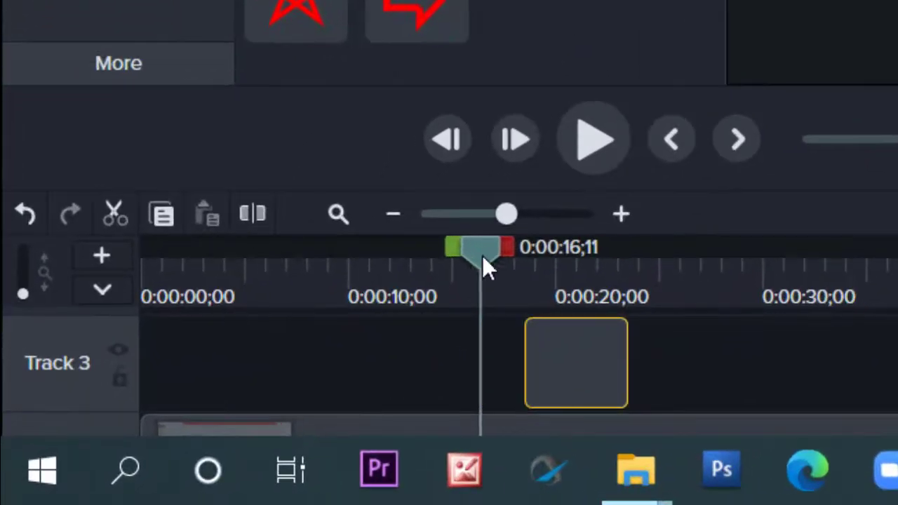
pyautogui.moveTo(483, 257); pyautogui.dragTo(478, 255)
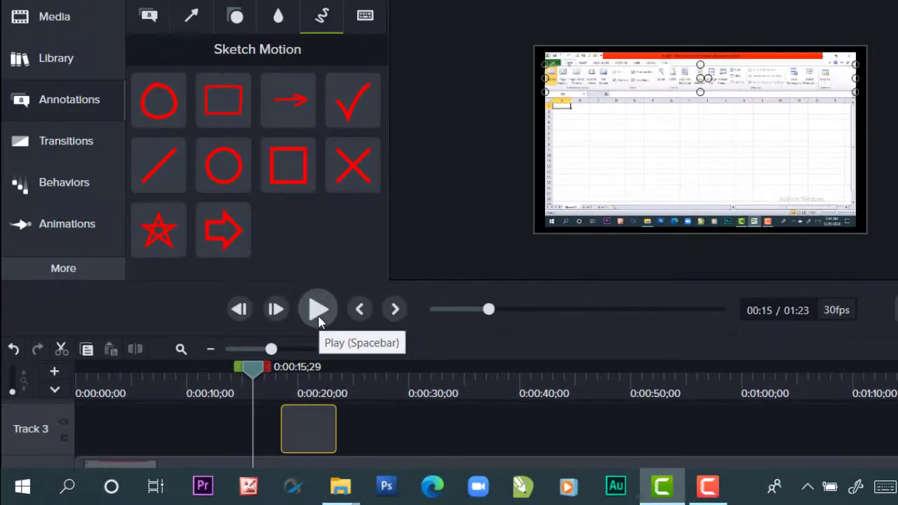
pyautogui.click(319, 310)
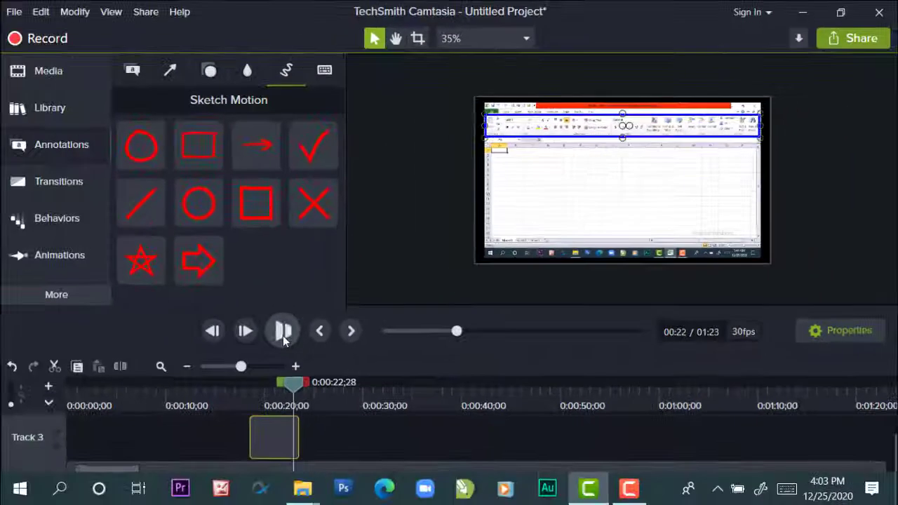
pyautogui.click(284, 336)
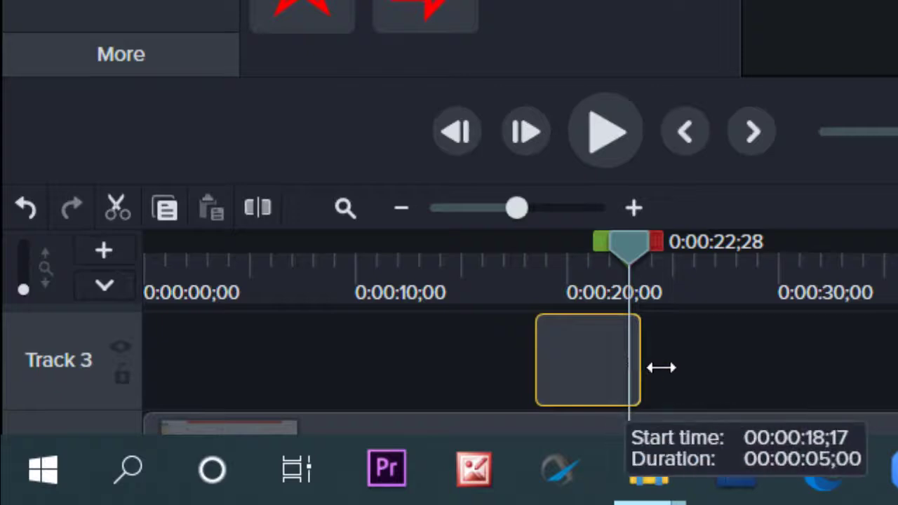
# Step: Try lengthening the sketch motion clip on Track 3 to 00:00:15;27 and shortening it to about 2 seconds
pyautogui.moveTo(661, 367); pyautogui.dragTo(865, 367)
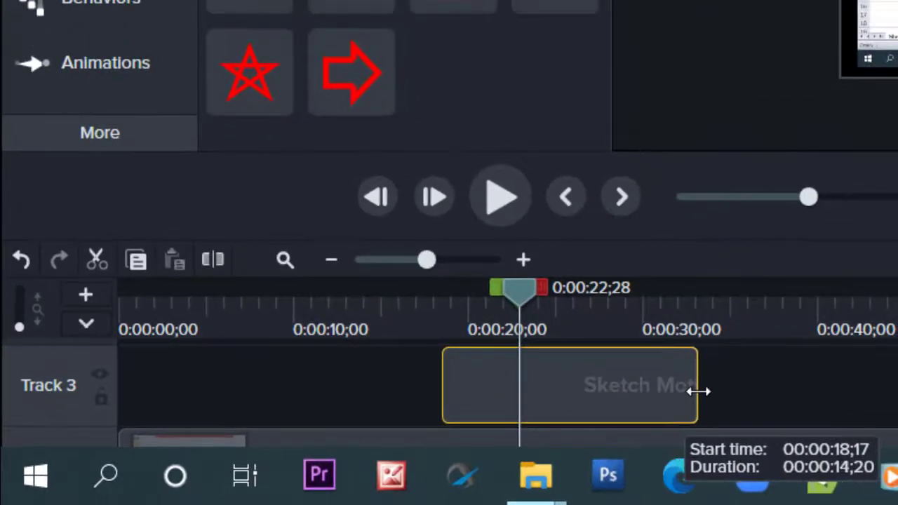
pyautogui.moveTo(698, 392); pyautogui.dragTo(719, 391)
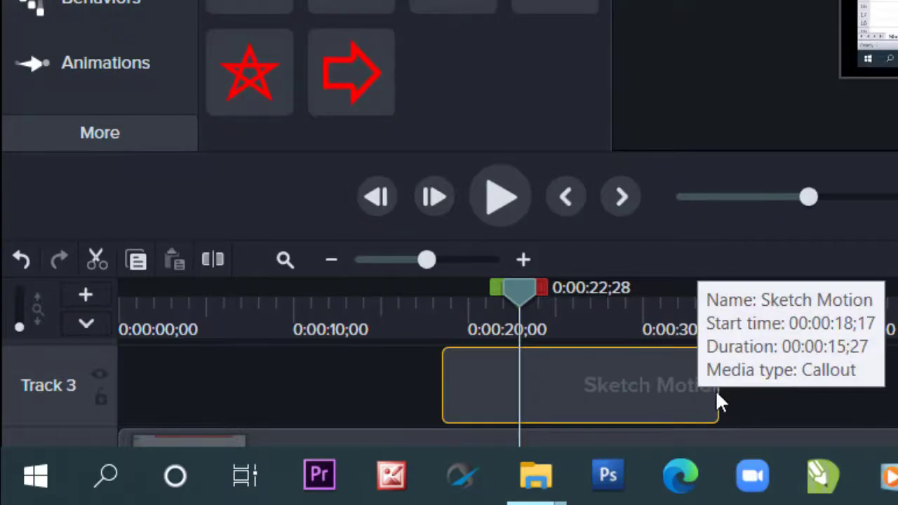
pyautogui.moveTo(718, 397); pyautogui.dragTo(476, 401)
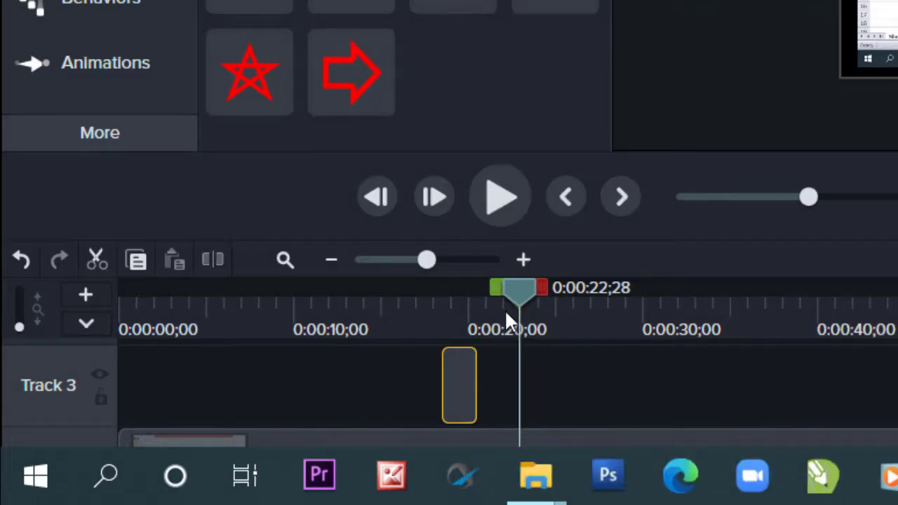
# Step: Play the video from 0:00:13;16 to preview how long the shortened sketch motion clip shows
pyautogui.moveTo(520, 289); pyautogui.dragTo(356, 300)
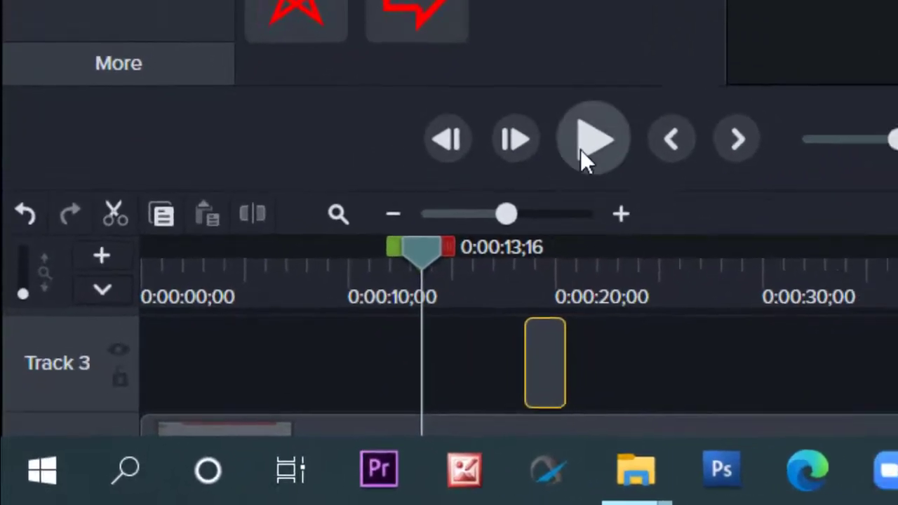
pyautogui.click(501, 198)
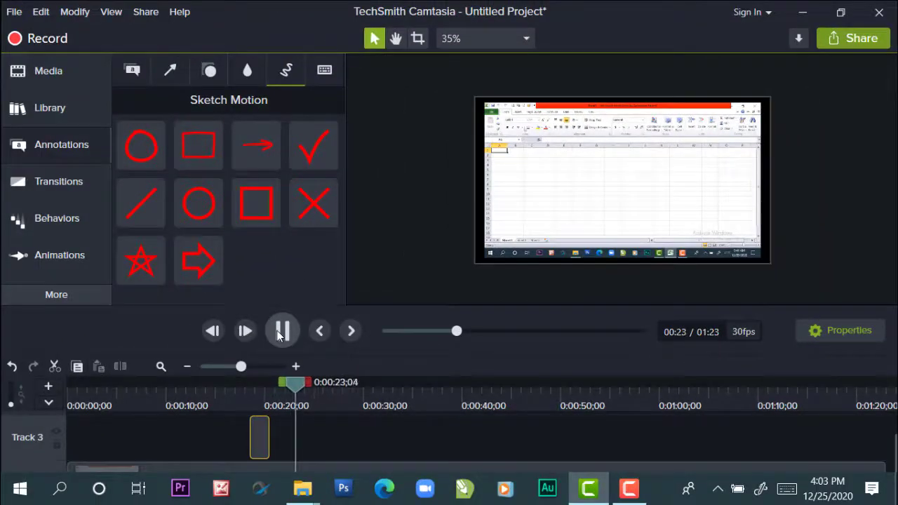
pyautogui.press('space')
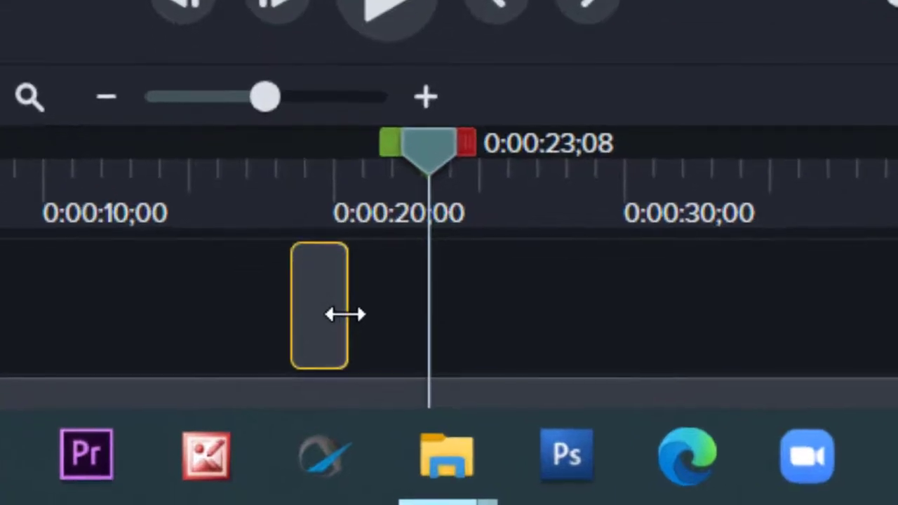
# Step: Extend the sketch motion clip's end to about 0:00:25 and play the video from 0:00:15;16 through to 0:00:40;27
pyautogui.moveTo(269, 441); pyautogui.dragTo(269, 441)
pyautogui.moveTo(345, 314); pyautogui.dragTo(479, 330)
pyautogui.moveTo(437, 158); pyautogui.dragTo(210, 198)
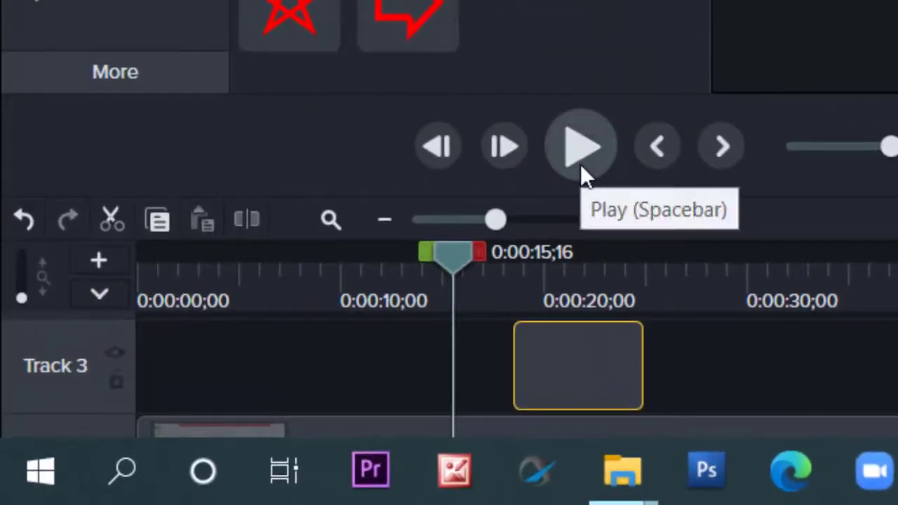
pyautogui.click(580, 165)
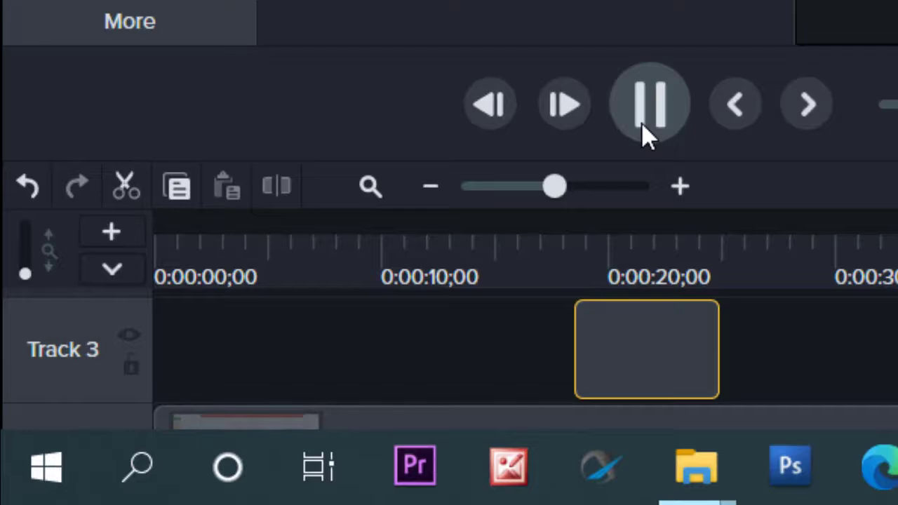
pyautogui.click(645, 128)
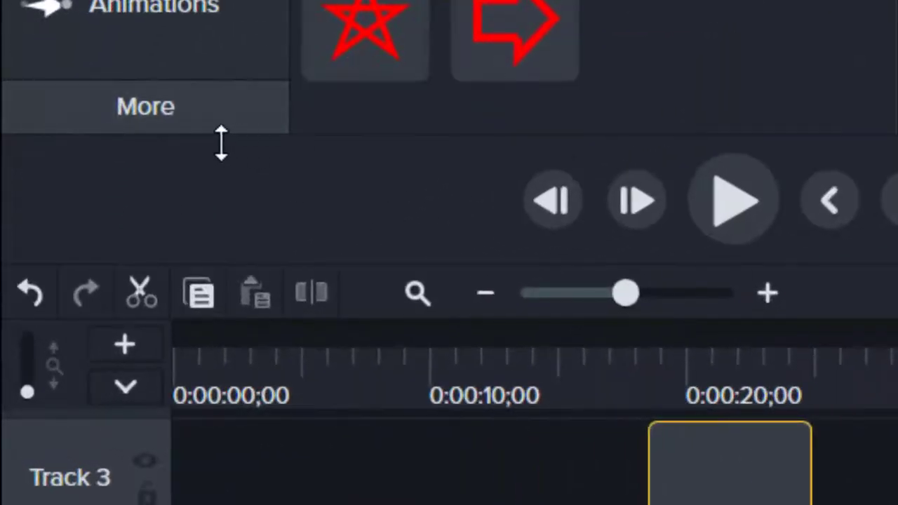
# Step: Add a second sketch motion rectangle to Track 3 at 0:00:40;27
pyautogui.click(172, 122)
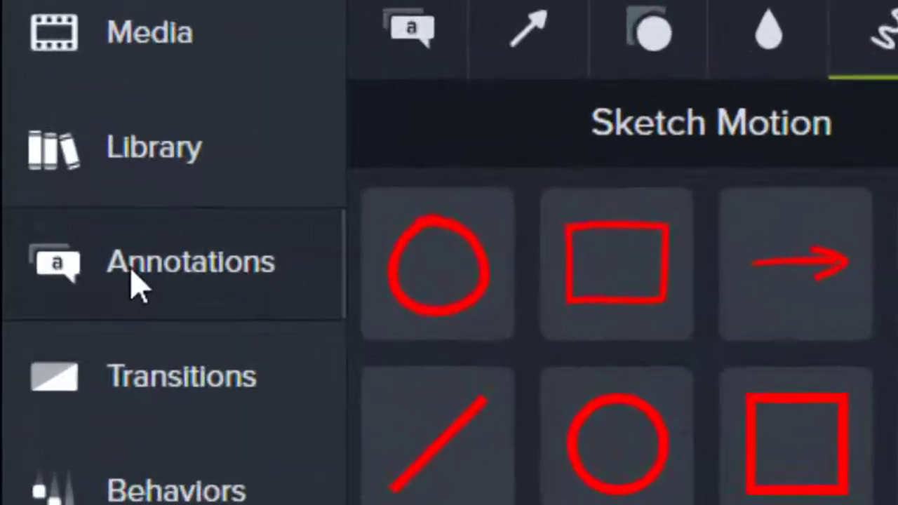
pyautogui.click(139, 287)
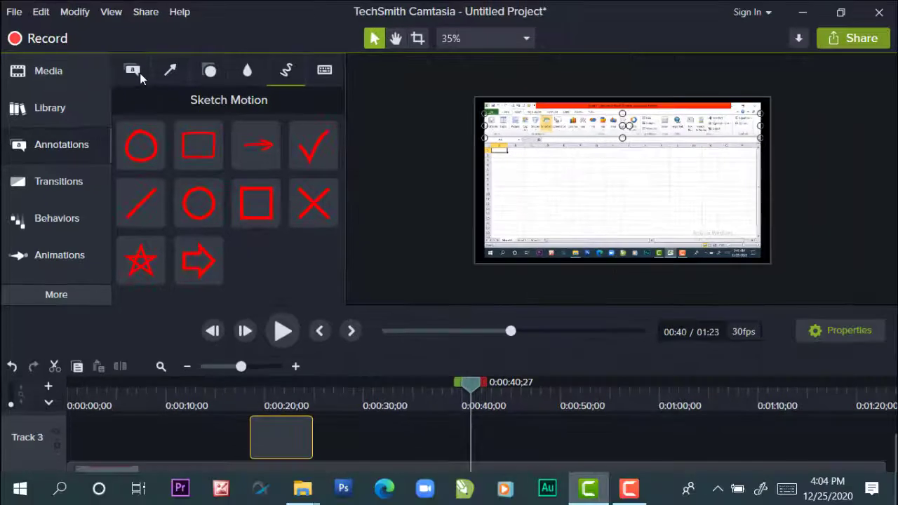
pyautogui.click(139, 73)
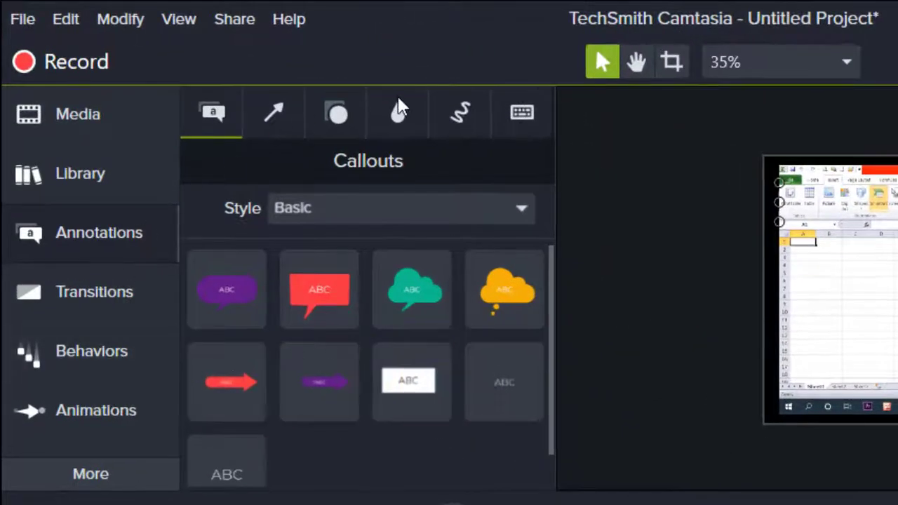
pyautogui.click(469, 133)
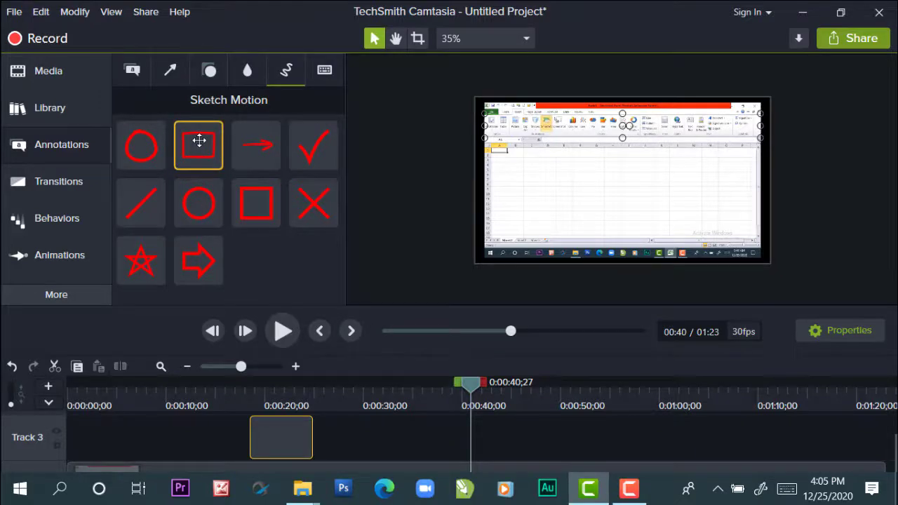
pyautogui.moveTo(199, 141)
pyautogui.mouseDown()
pyautogui.moveTo(266, 185)
pyautogui.moveTo(370, 295)
pyautogui.moveTo(466, 421)
pyautogui.moveTo(520, 442)
pyautogui.moveTo(475, 440)
pyautogui.mouseUp()
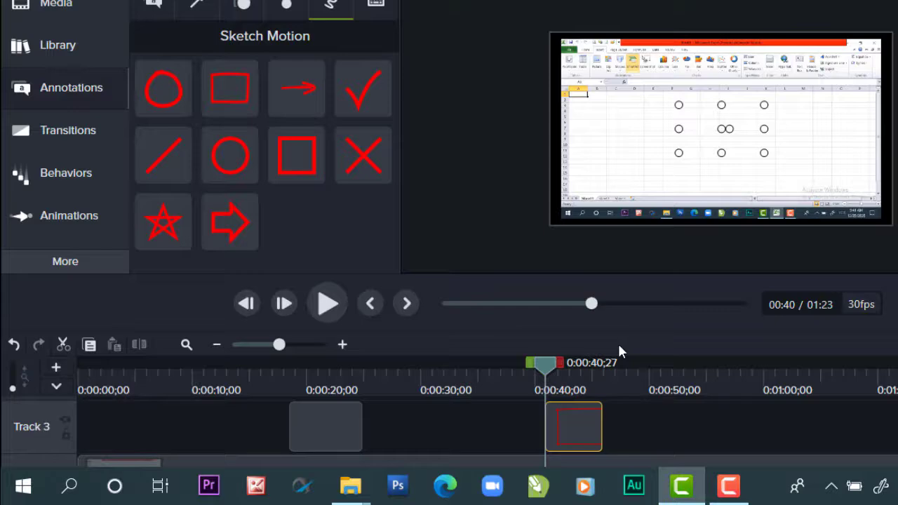
# Step: Move the new red rectangle onto Excel's Insert ribbon in the canvas and resize it to frame the full ribbon
pyautogui.doubleClick(567, 416)
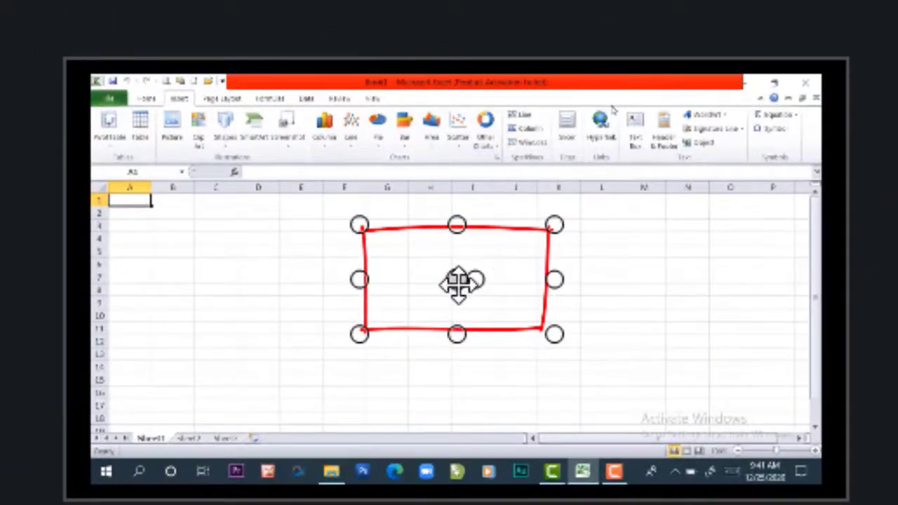
pyautogui.moveTo(452, 276)
pyautogui.mouseDown()
pyautogui.moveTo(169, 157)
pyautogui.moveTo(195, 155)
pyautogui.mouseUp()
pyautogui.moveTo(287, 149); pyautogui.dragTo(832, 120)
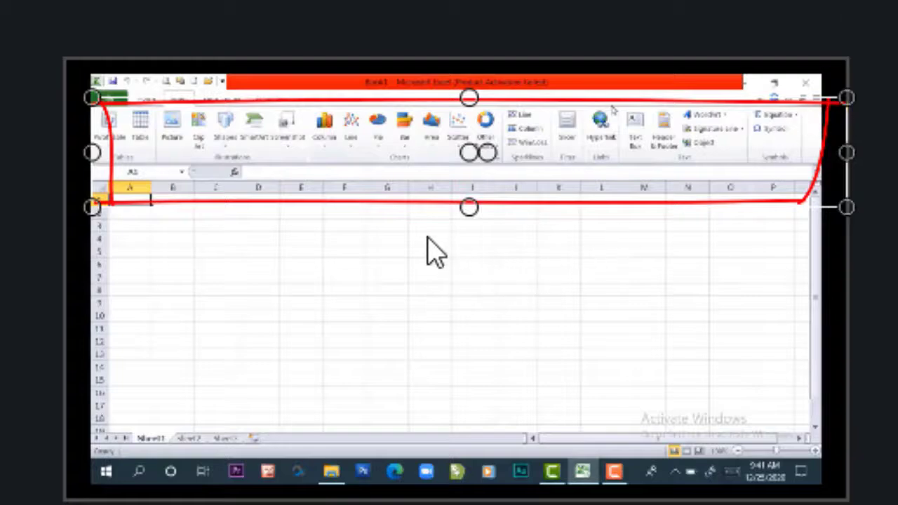
pyautogui.moveTo(469, 207); pyautogui.dragTo(468, 170)
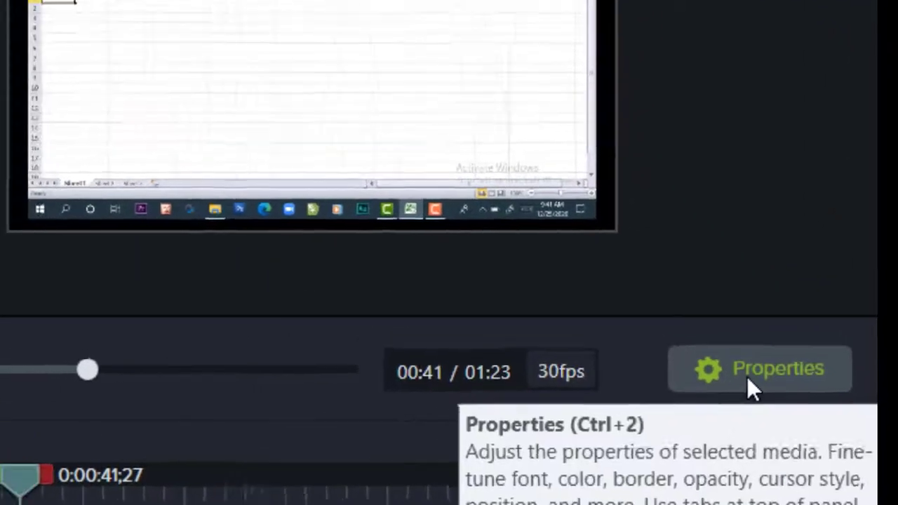
# Step: Change the second sketch motion rectangle's color to blue, #0C1CEB, in its properties
pyautogui.click(736, 367)
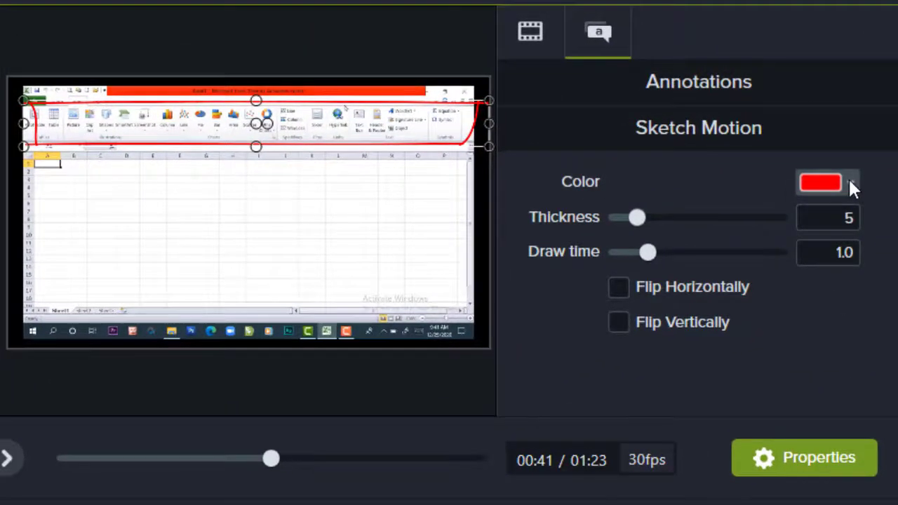
pyautogui.click(850, 184)
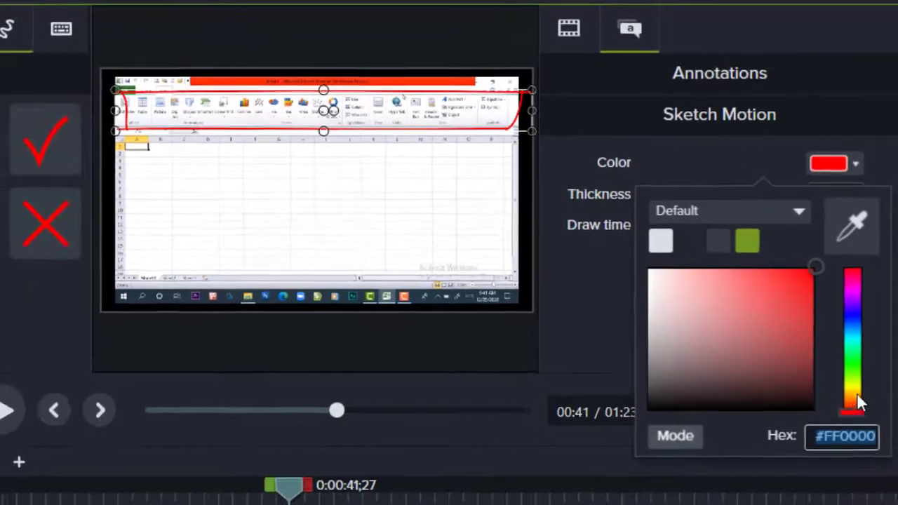
pyautogui.click(848, 429)
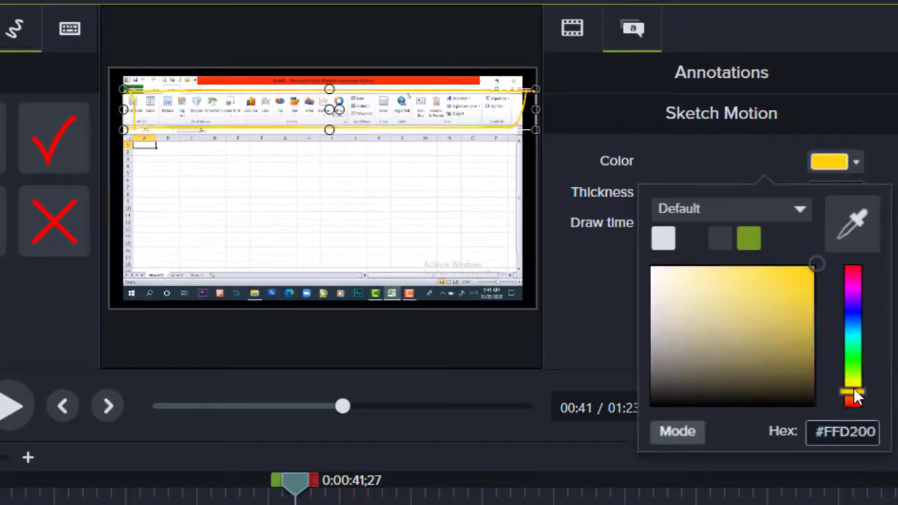
pyautogui.click(808, 277)
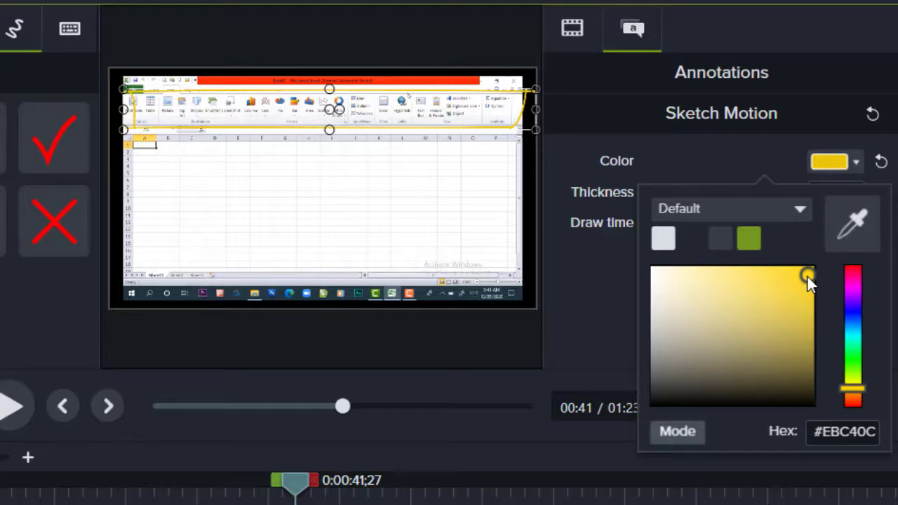
pyautogui.click(860, 320)
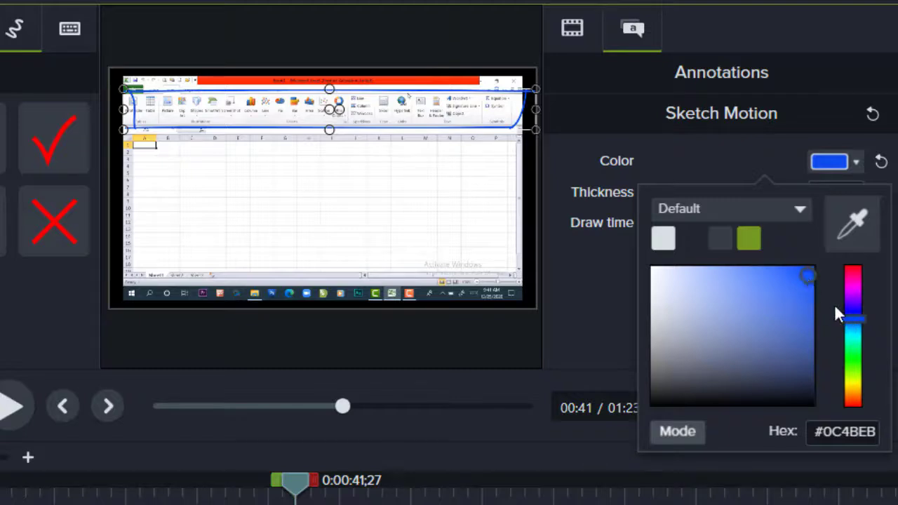
pyautogui.moveTo(856, 318); pyautogui.dragTo(860, 315)
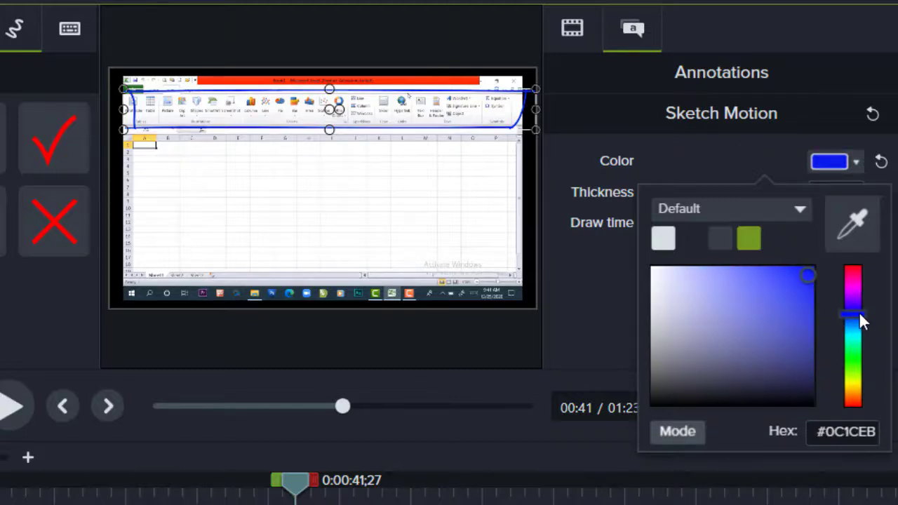
pyautogui.click(594, 292)
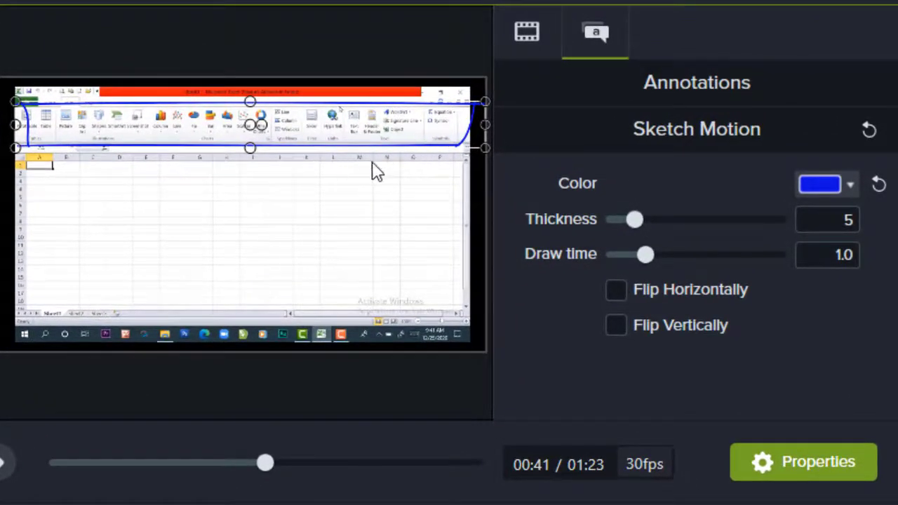
# Step: Set the second rectangle's thickness to 10, raise its draw time slightly, and close its properties
pyautogui.click(635, 220)
pyautogui.moveTo(635, 222); pyautogui.dragTo(691, 221)
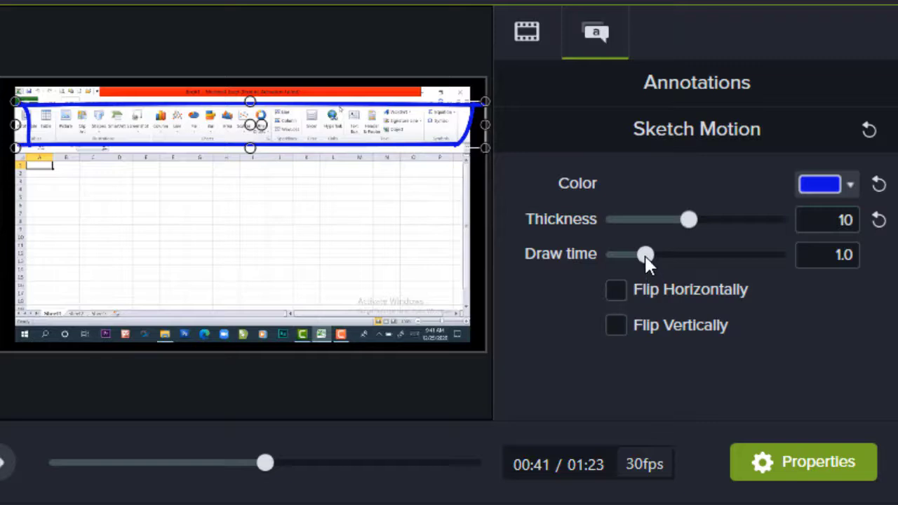
pyautogui.moveTo(645, 255); pyautogui.dragTo(649, 256)
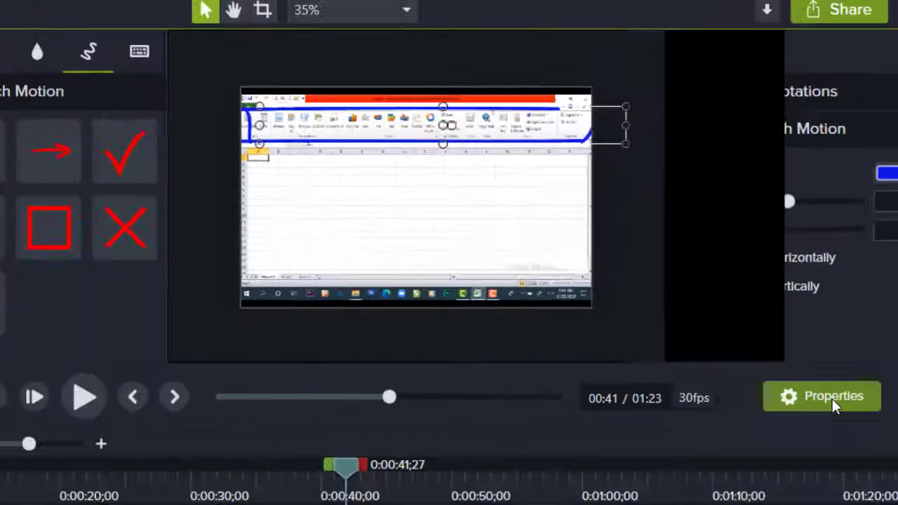
pyautogui.click(818, 469)
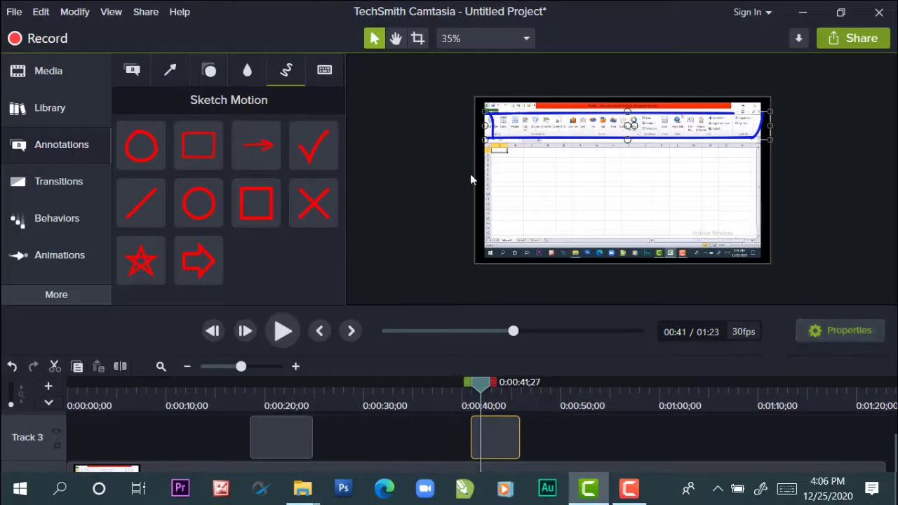
# Step: Play back the second sketch motion rectangle from about 0:00:39, with the canvas enlarged to 50%
pyautogui.click(525, 39)
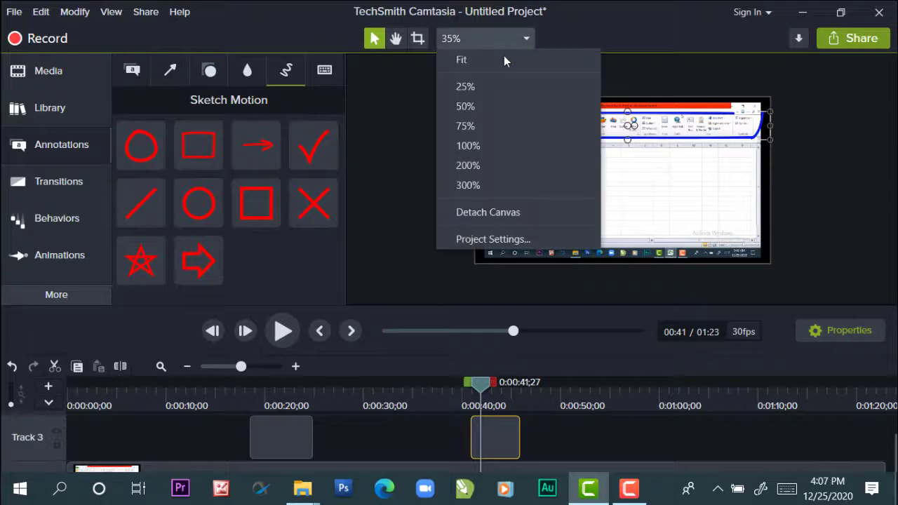
pyautogui.click(526, 40)
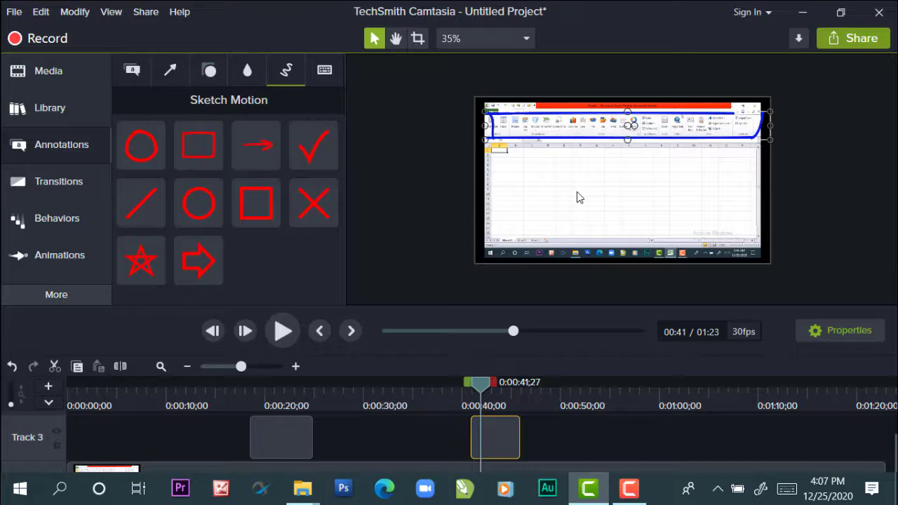
pyautogui.hotkey('ctrl', '=')
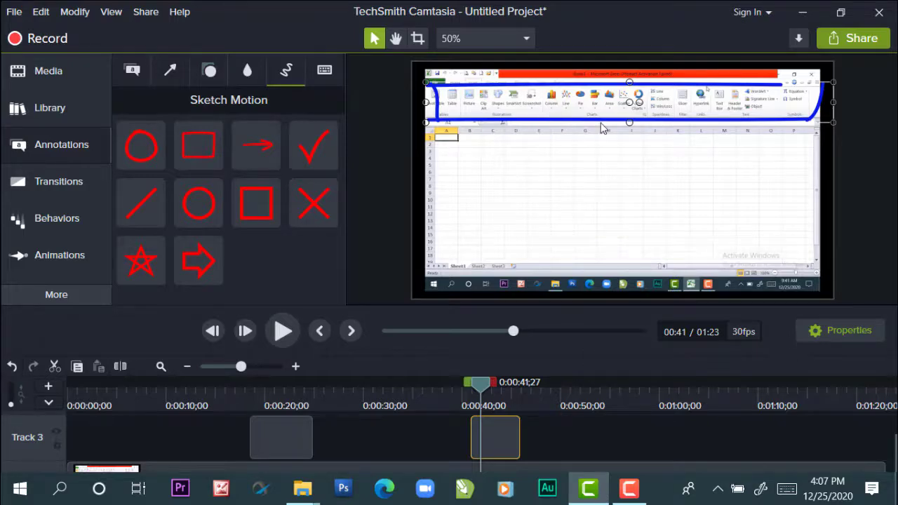
pyautogui.click(481, 383)
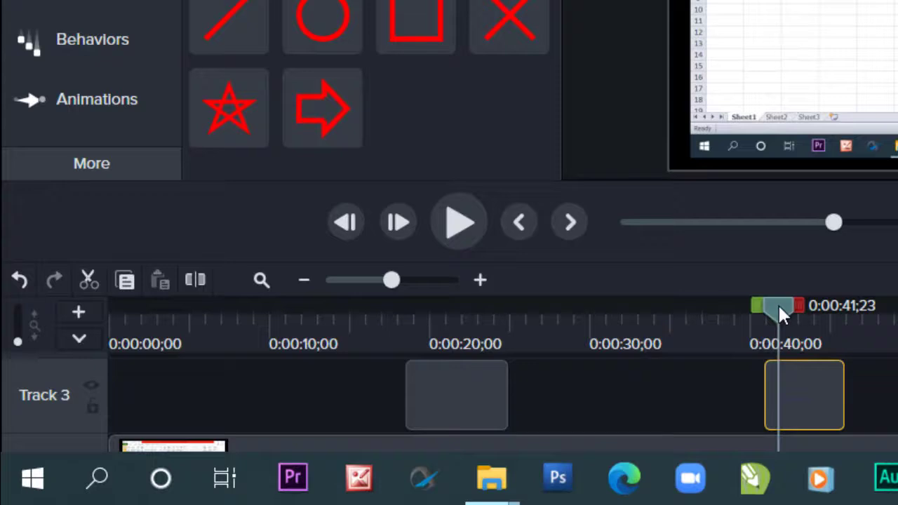
pyautogui.moveTo(779, 307); pyautogui.dragTo(736, 319)
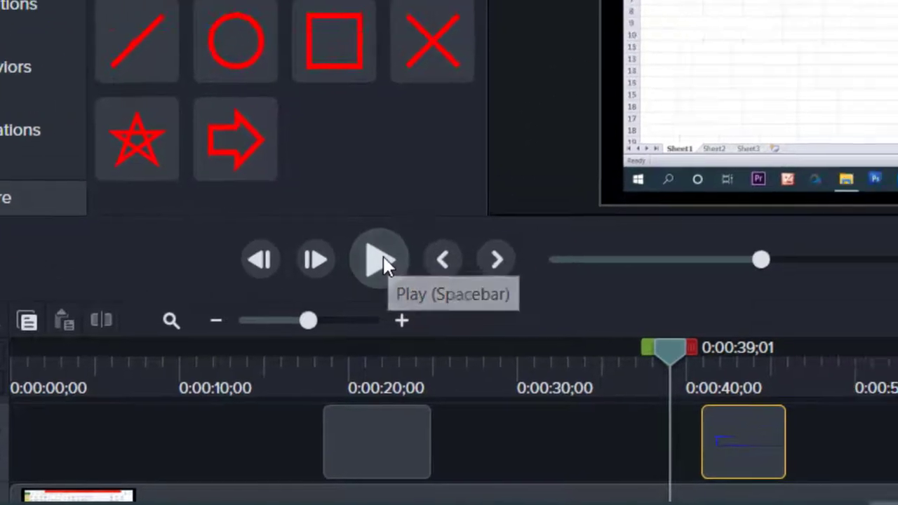
pyautogui.click(487, 207)
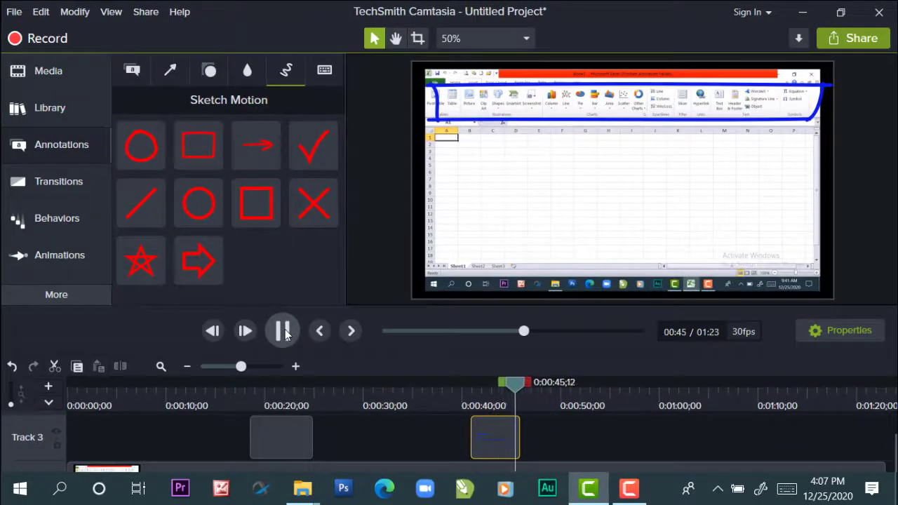
pyautogui.click(283, 331)
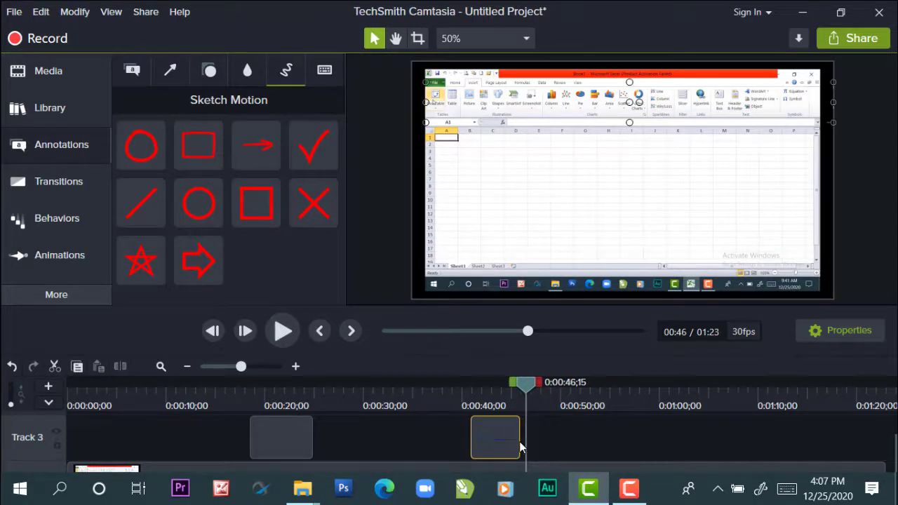
# Step: Try lengthening and then shortening the second rectangle's clip on Track 3, and play it back from 0:00:39;07
pyautogui.moveTo(519, 441)
pyautogui.mouseDown()
pyautogui.moveTo(681, 445)
pyautogui.moveTo(598, 442)
pyautogui.mouseUp()
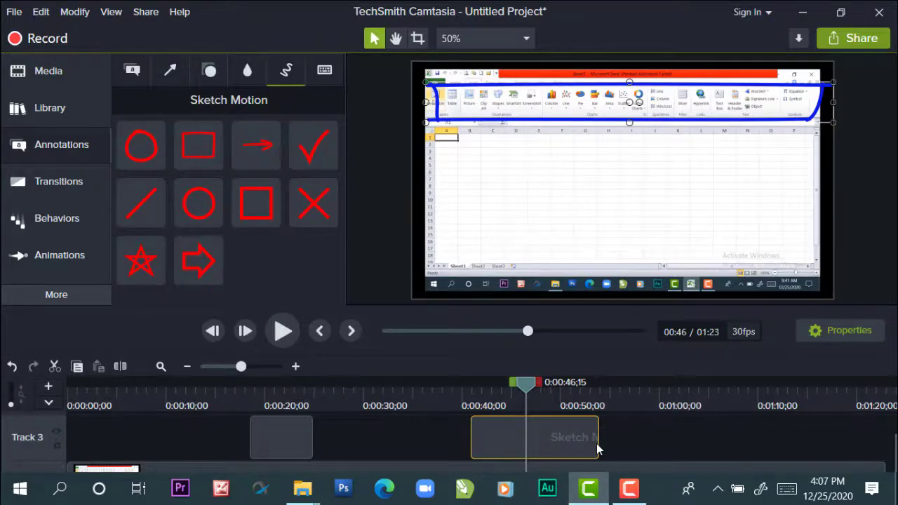
pyautogui.moveTo(596, 444); pyautogui.dragTo(488, 441)
pyautogui.moveTo(530, 393); pyautogui.dragTo(457, 396)
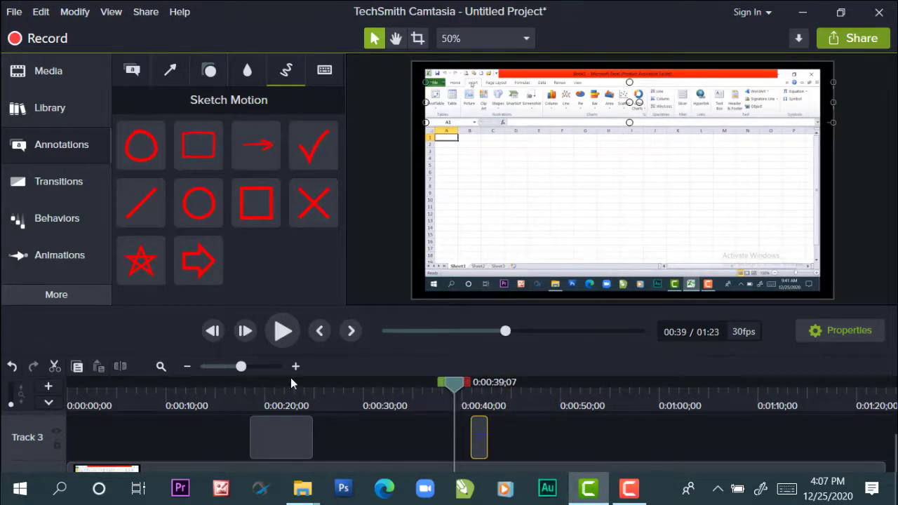
pyautogui.click(281, 332)
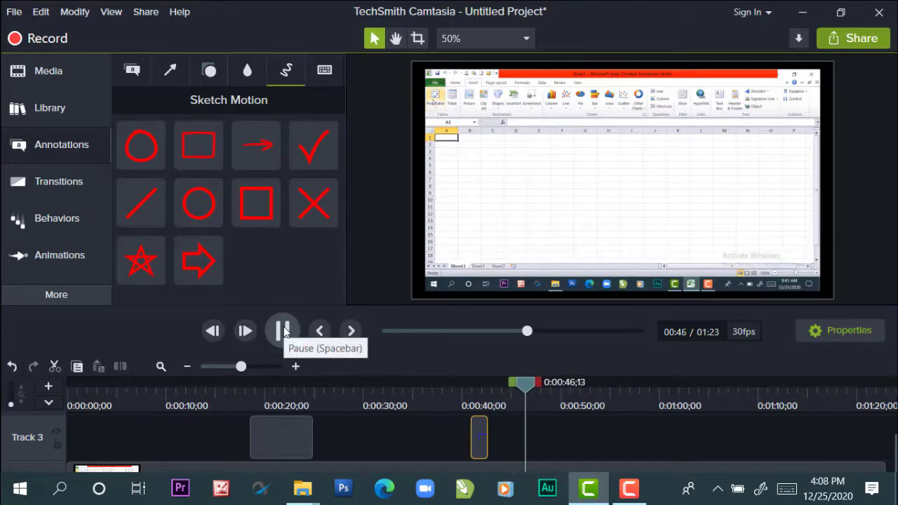
pyautogui.click(284, 331)
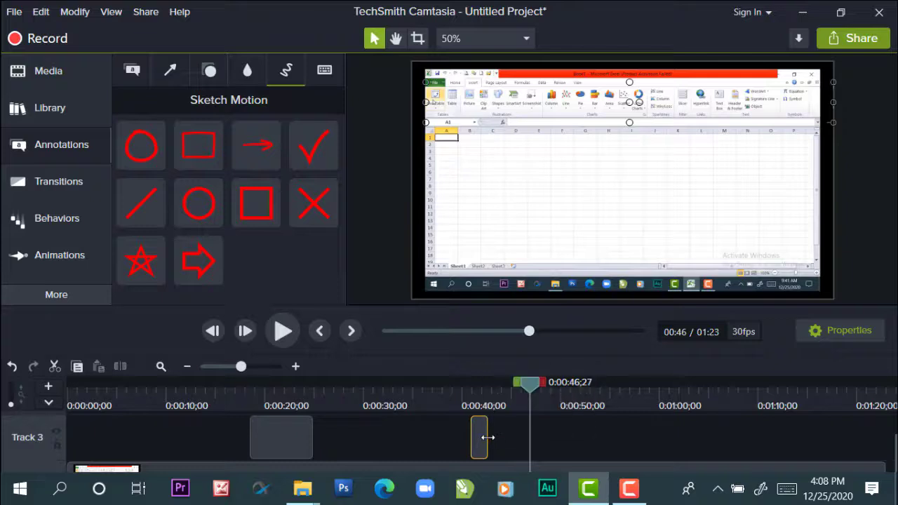
# Step: Extend the second rectangle's clip on Track 3 to a 6-second duration and play it back through to 0:00:51;09
pyautogui.moveTo(487, 436); pyautogui.dragTo(533, 442)
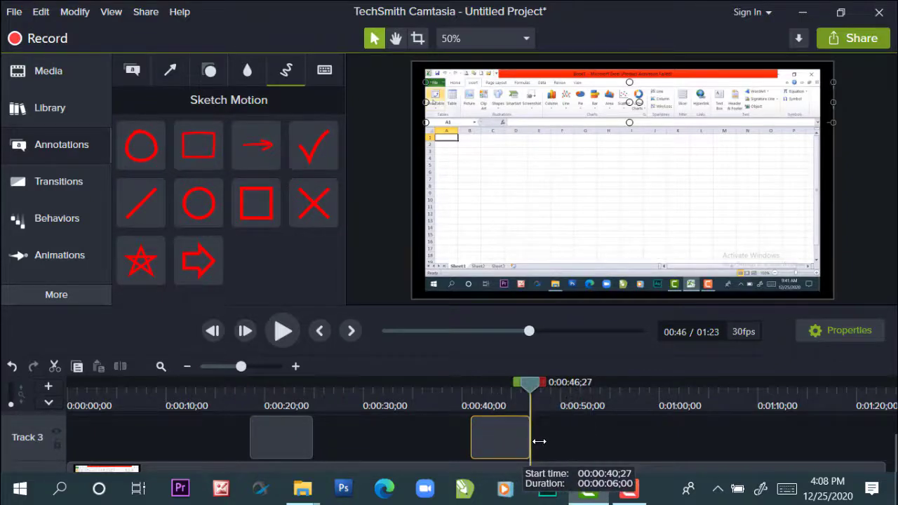
pyautogui.moveTo(531, 385); pyautogui.dragTo(458, 393)
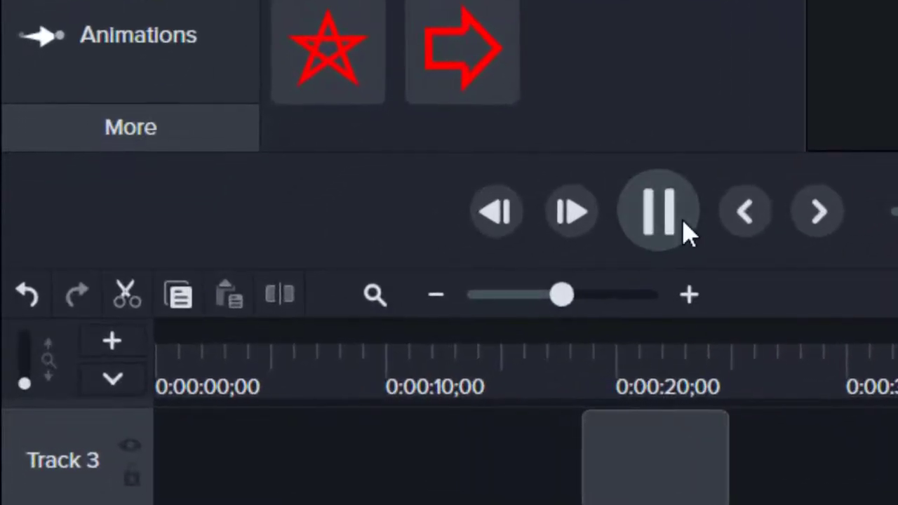
pyautogui.click(684, 232)
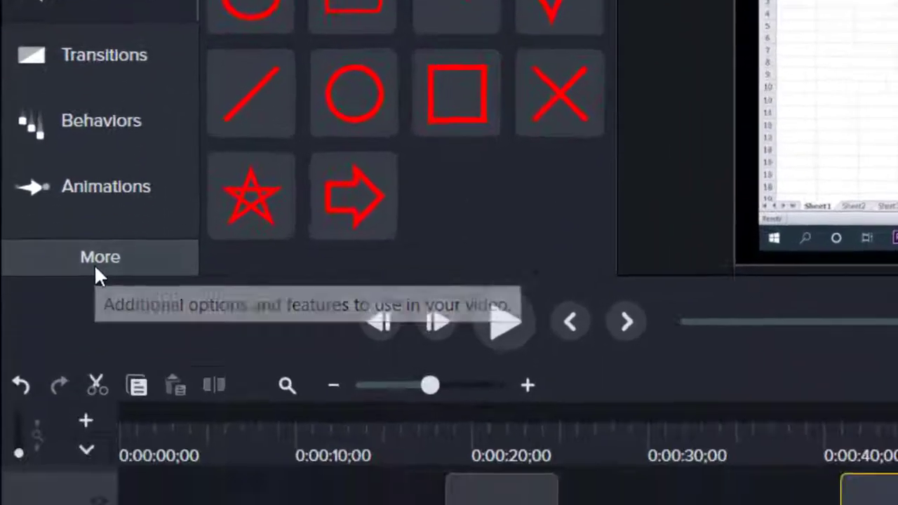
pyautogui.click(84, 456)
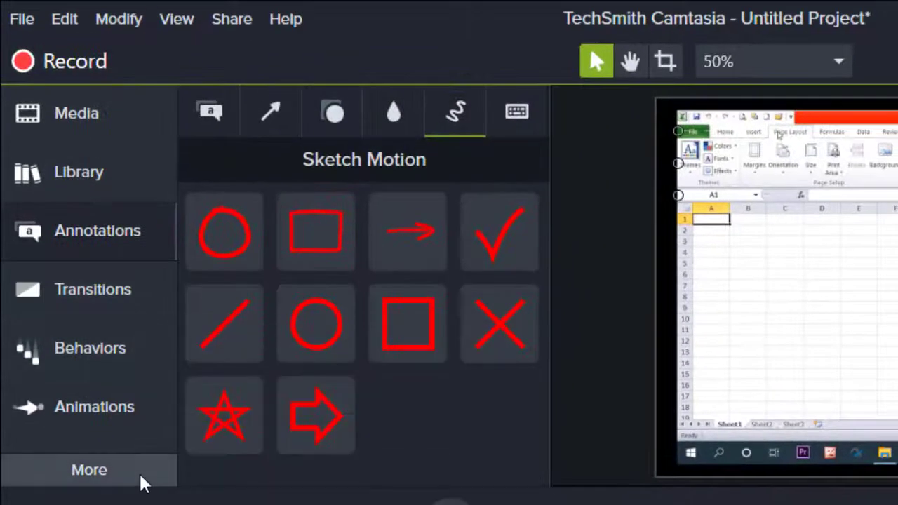
pyautogui.click(141, 446)
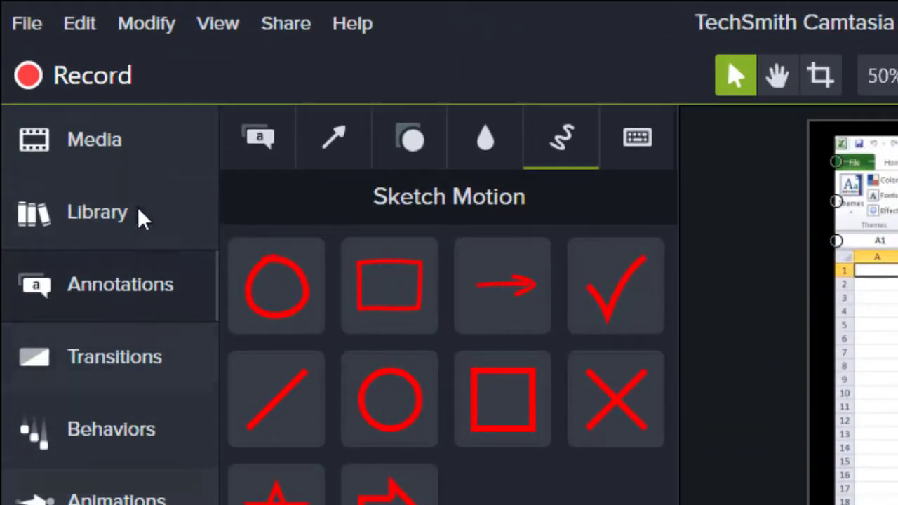
pyautogui.click(83, 307)
pyautogui.click(82, 307)
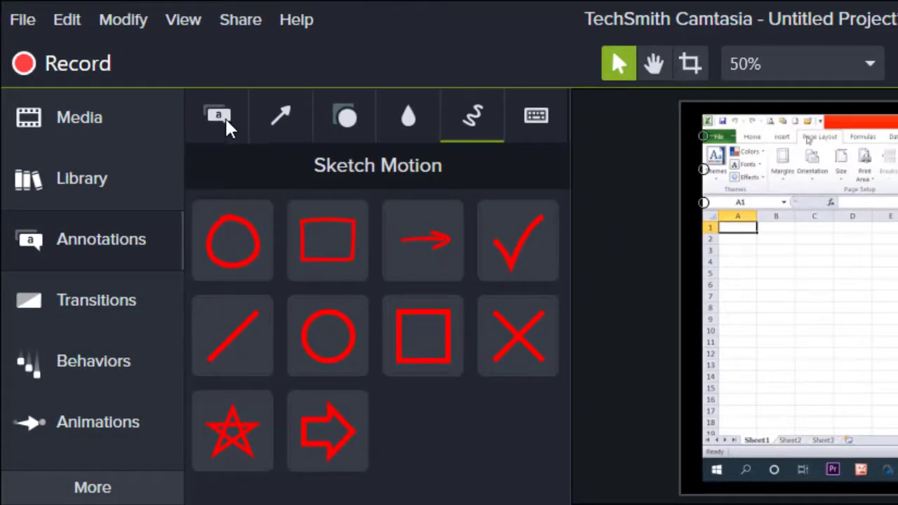
pyautogui.click(223, 117)
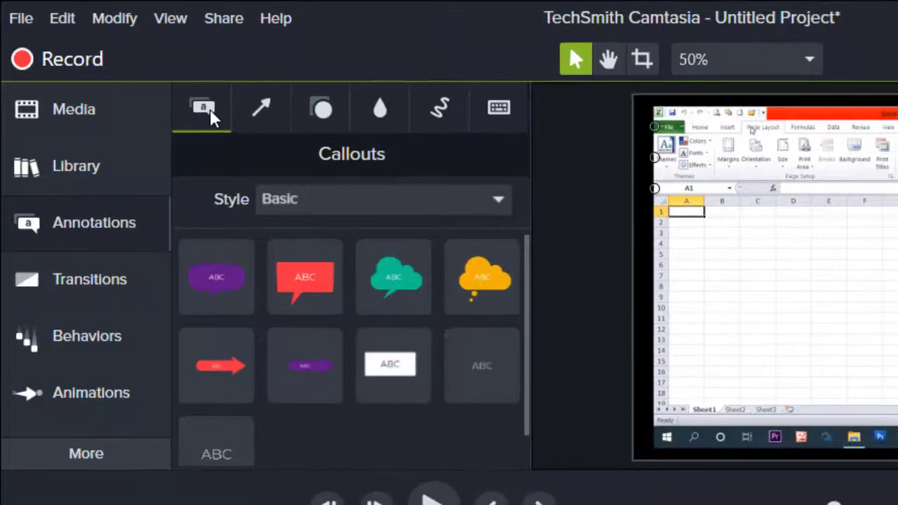
pyautogui.click(440, 112)
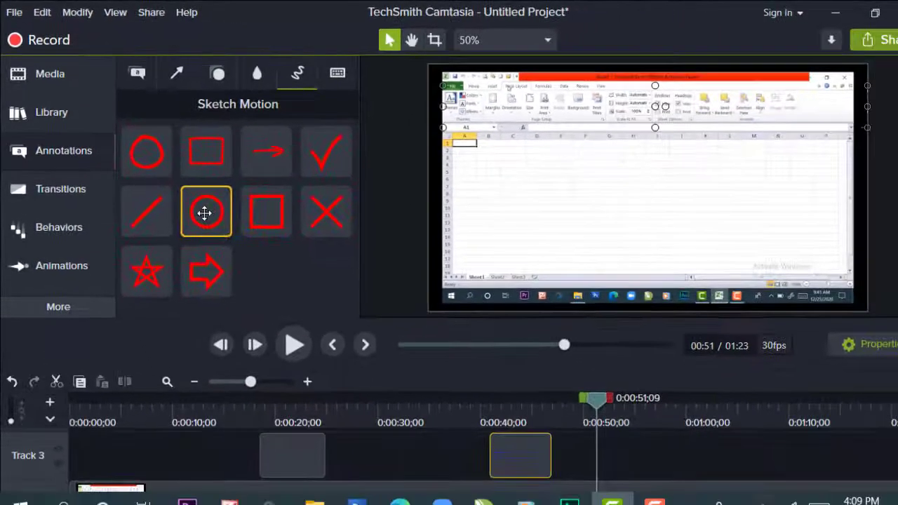
# Step: Add a sketch motion circle to Track 3 at 0:00:51;09 and stretch it around Excel's full Page Layout ribbon in the canvas
pyautogui.moveTo(251, 262); pyautogui.dragTo(479, 419)
pyautogui.moveTo(385, 336)
pyautogui.mouseDown()
pyautogui.moveTo(541, 430)
pyautogui.moveTo(635, 459)
pyautogui.mouseUp()
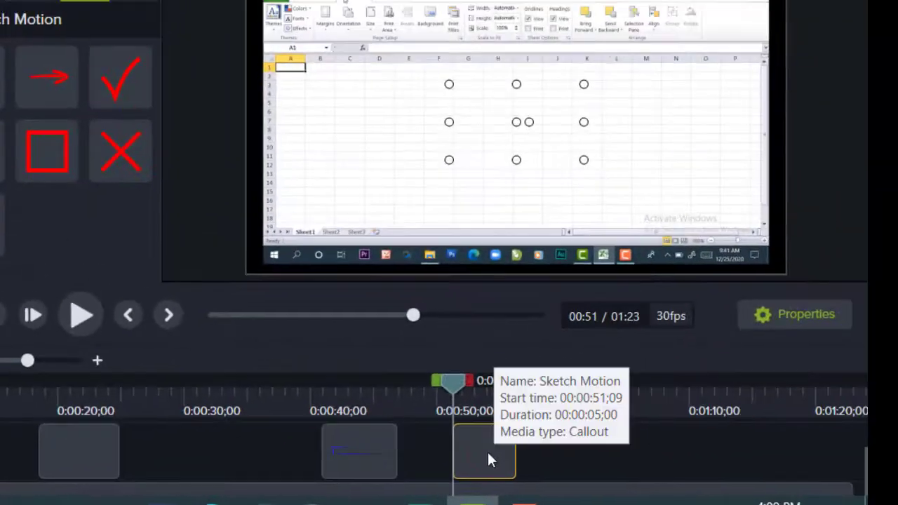
pyautogui.press('space')
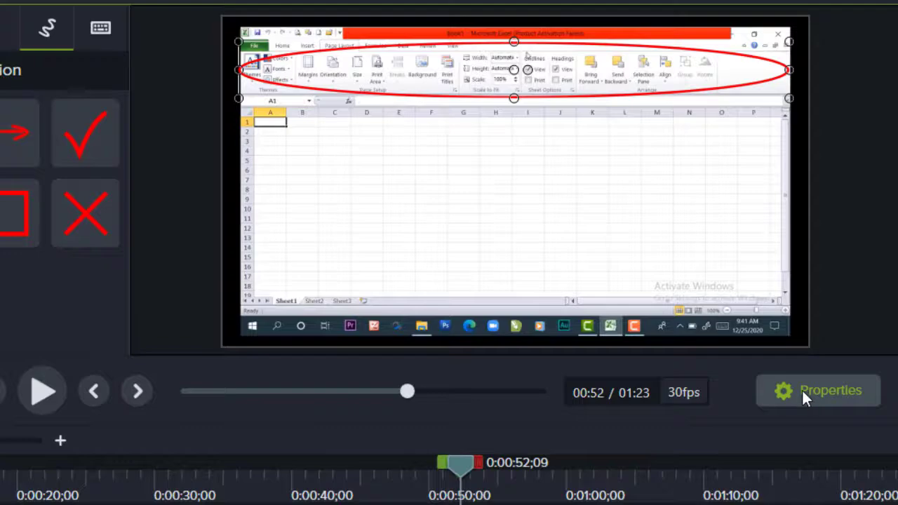
# Step: Change the sketch motion circle's color to yellow, #E4E10C, in its properties
pyautogui.click(803, 391)
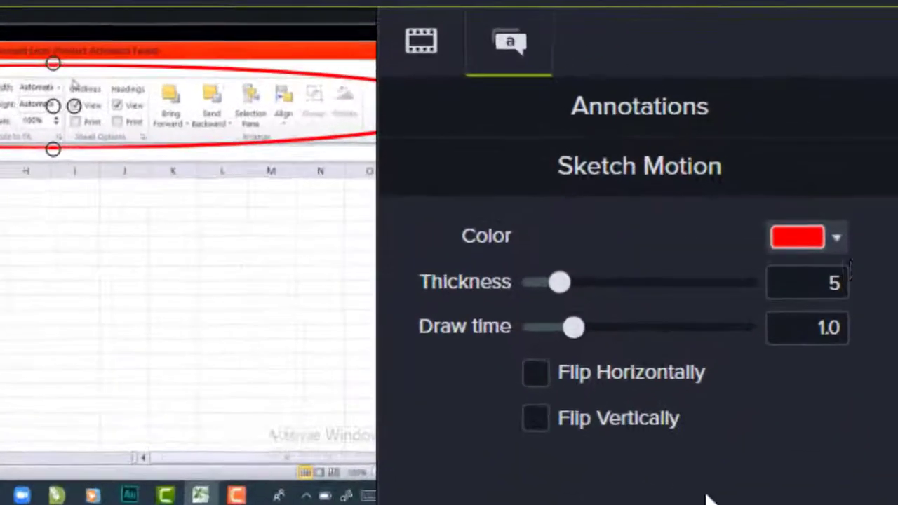
pyautogui.click(837, 237)
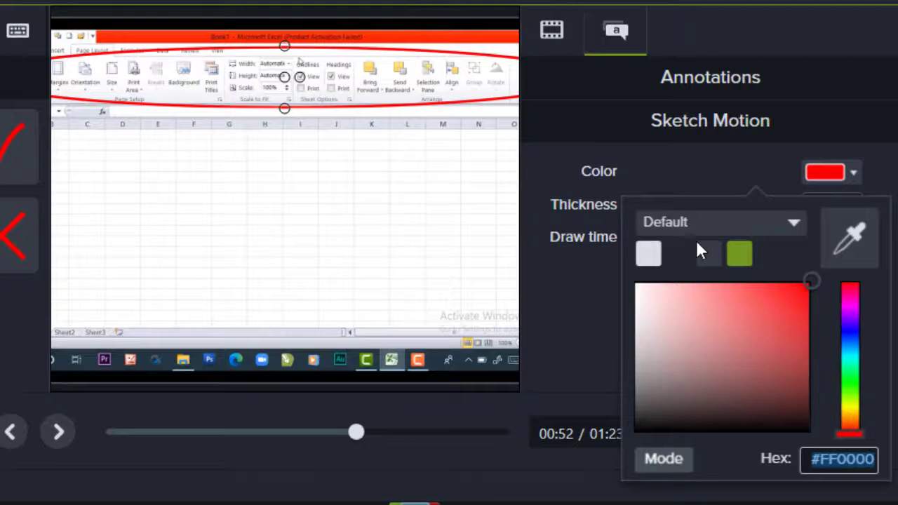
pyautogui.moveTo(854, 419); pyautogui.dragTo(854, 415)
pyautogui.moveTo(799, 293); pyautogui.dragTo(800, 300)
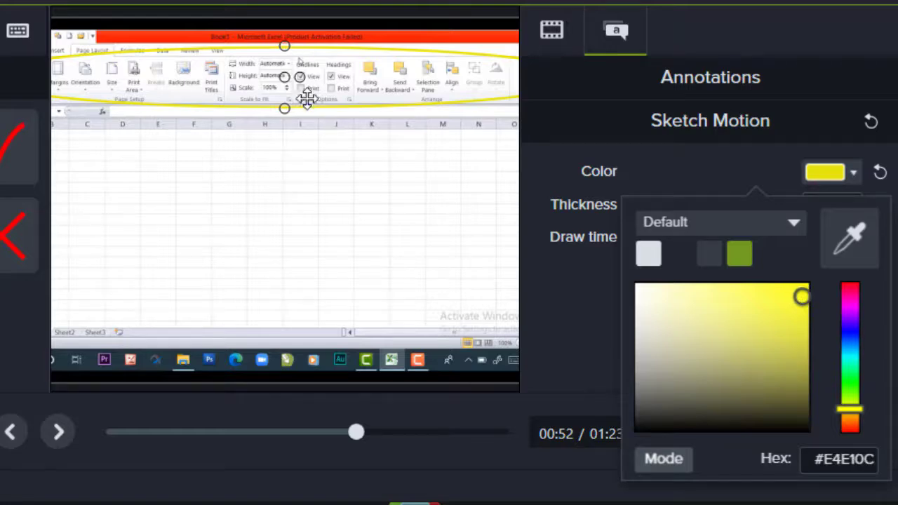
pyautogui.click(573, 330)
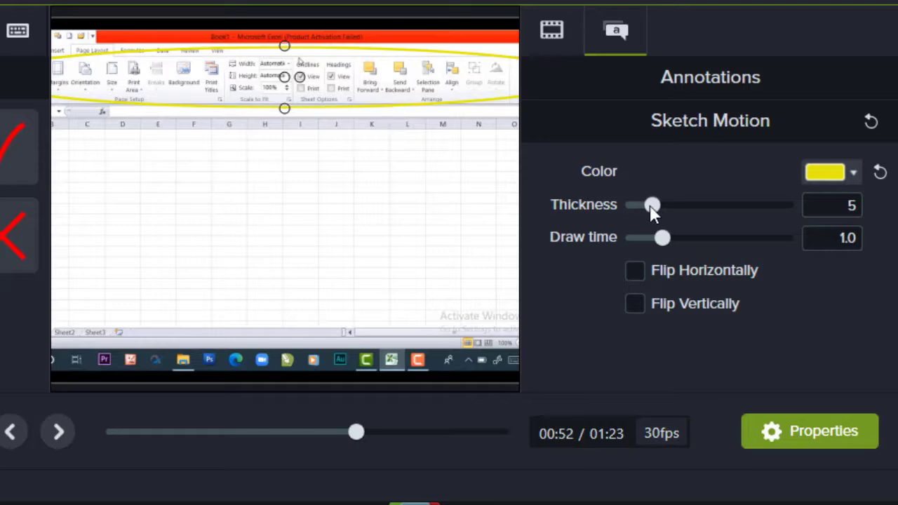
# Step: Set the circle's thickness to 10 and its draw time to 1.1, and close its properties
pyautogui.moveTo(653, 208); pyautogui.dragTo(704, 209)
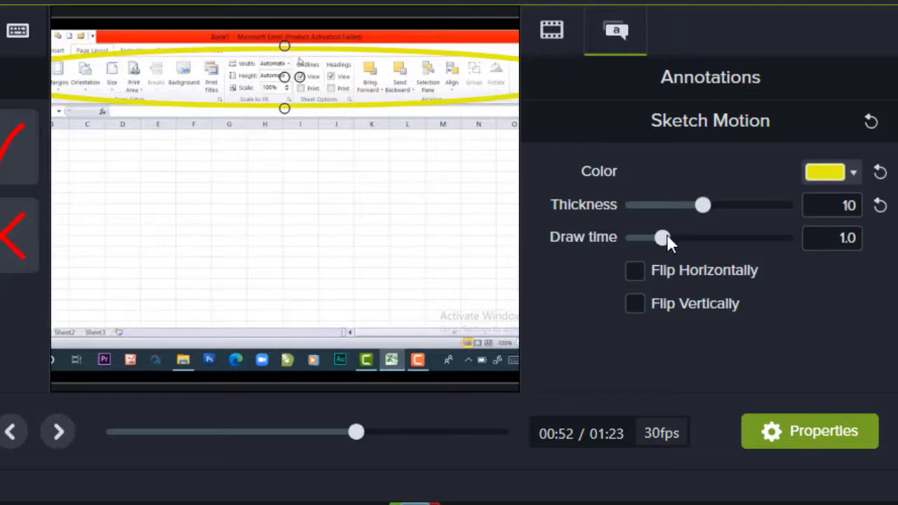
pyautogui.moveTo(668, 238); pyautogui.dragTo(667, 237)
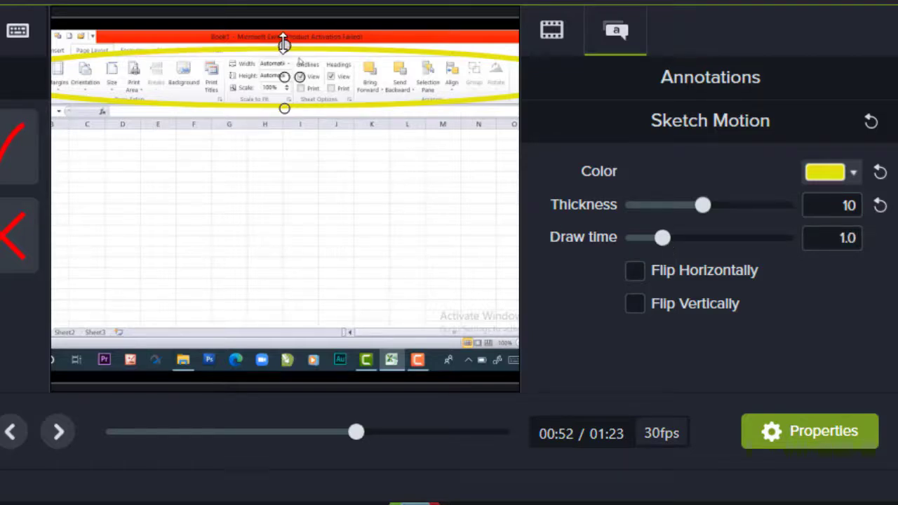
pyautogui.click(273, 24)
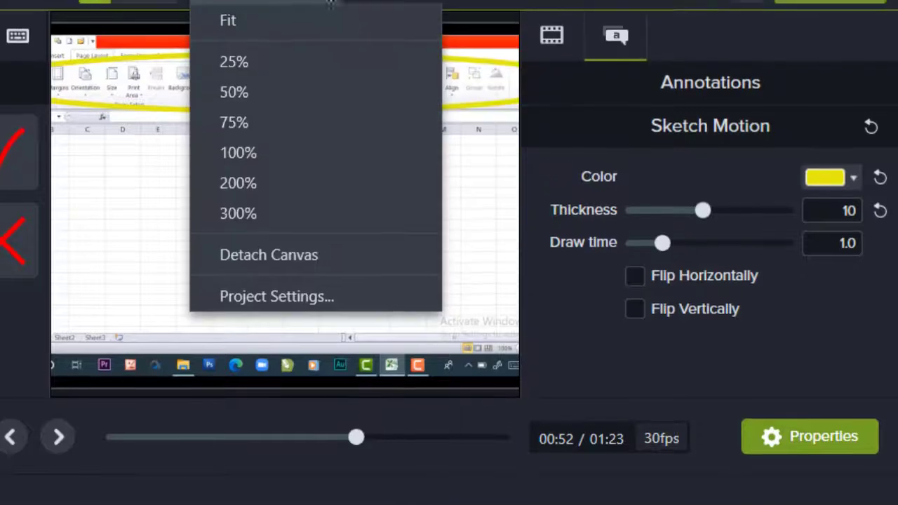
pyautogui.click(248, 97)
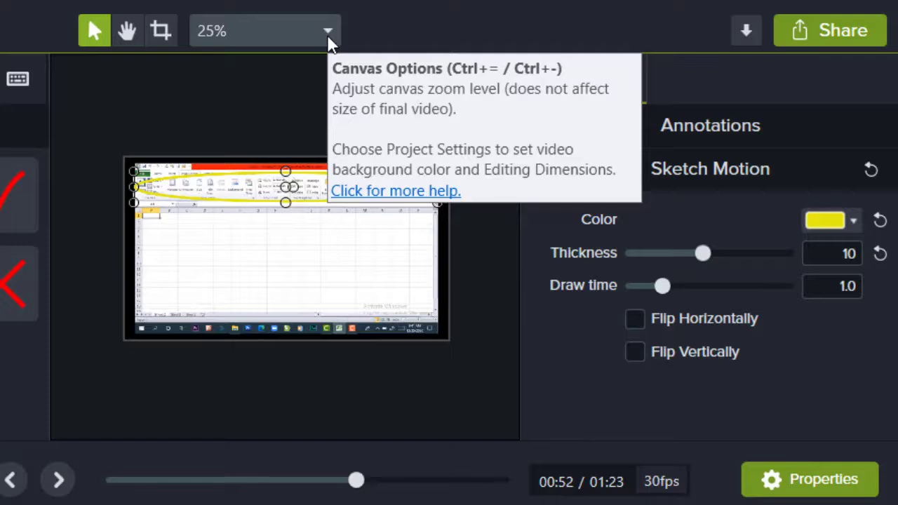
pyautogui.hotkey('ctrl', '=')
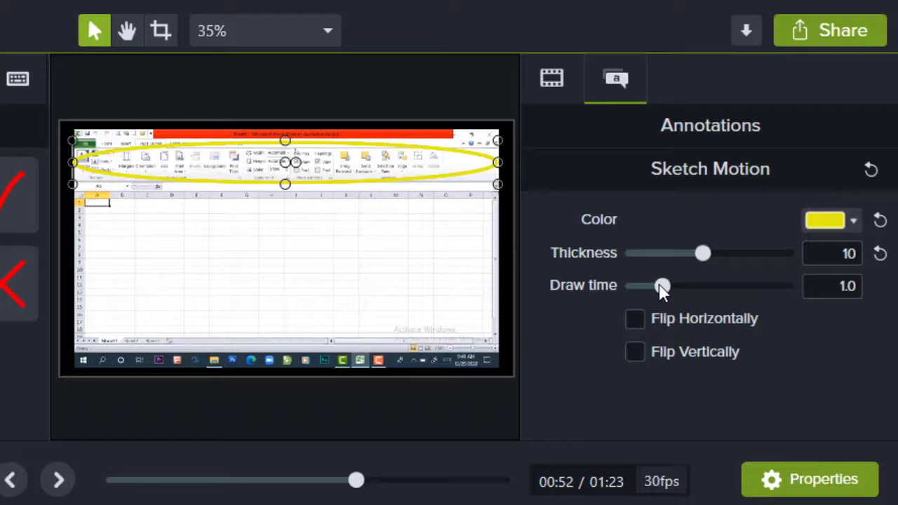
pyautogui.moveTo(662, 290); pyautogui.dragTo(664, 291)
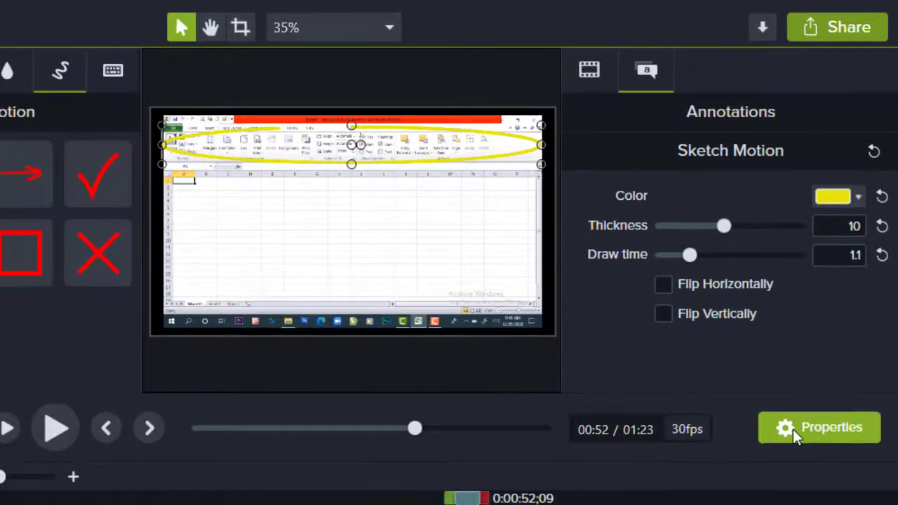
pyautogui.click(793, 430)
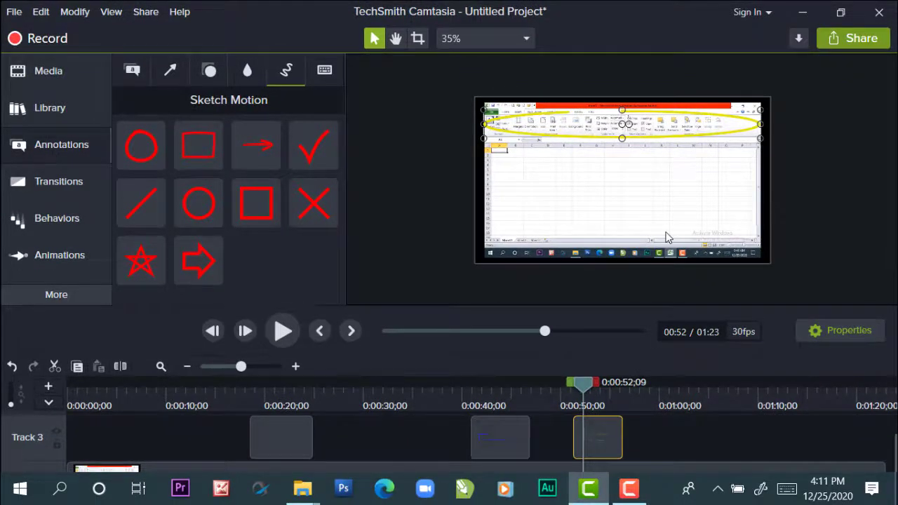
# Step: Play back the yellow circle annotation from 0:00:49;23 with the canvas enlarged to 50%
pyautogui.scroll(1, 666, 232)
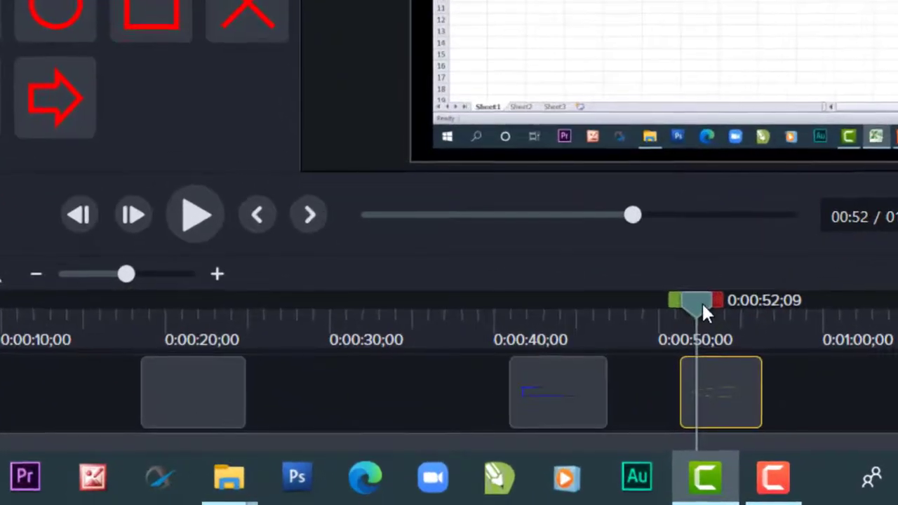
pyautogui.moveTo(703, 306); pyautogui.dragTo(660, 313)
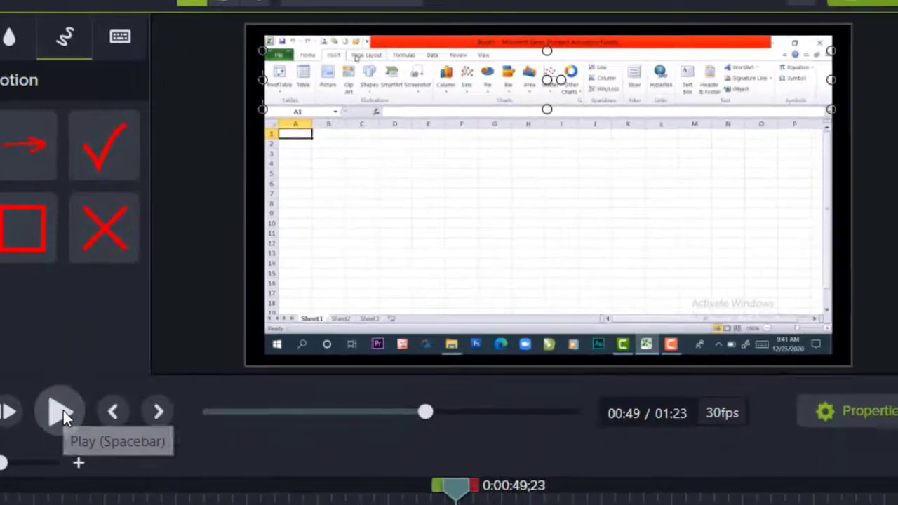
pyautogui.click(65, 409)
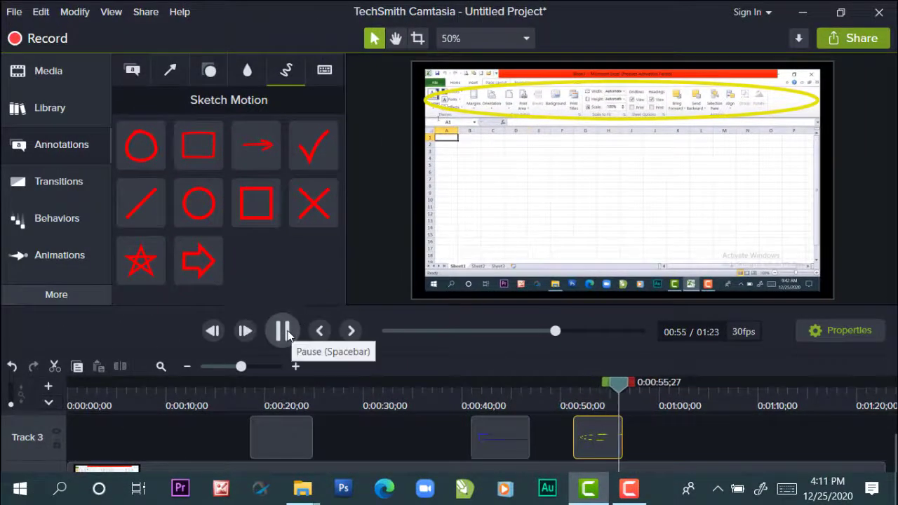
# Step: Stop playback, shorten the yellow circle's clip on Track 3 to end at 0:00:54;28, and resume playback from there
pyautogui.click(281, 331)
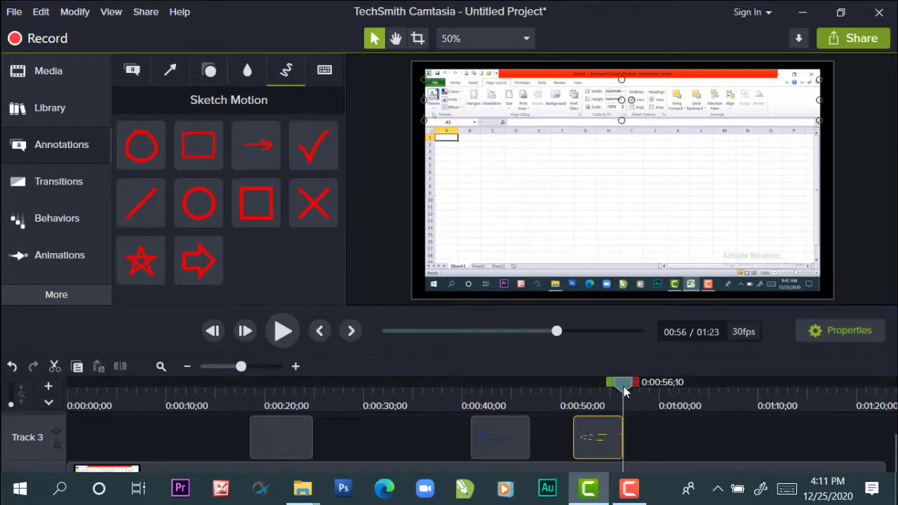
pyautogui.moveTo(623, 395); pyautogui.dragTo(609, 397)
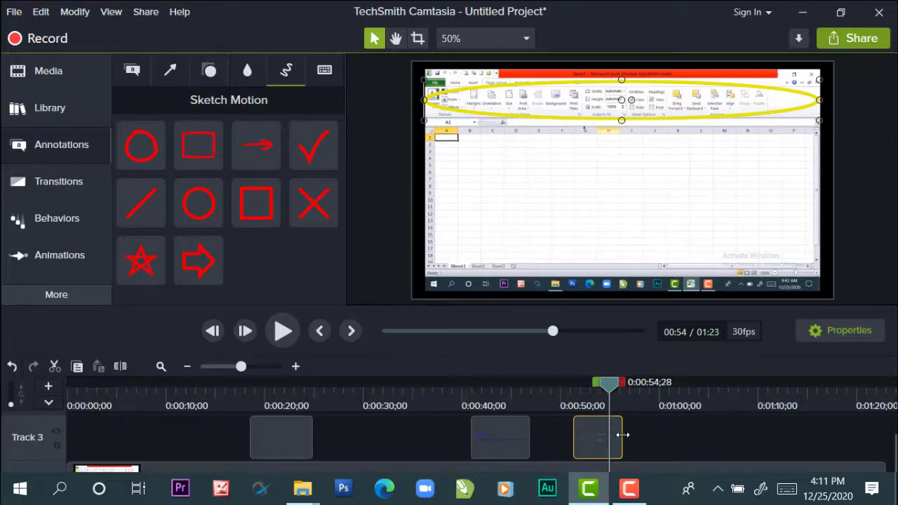
pyautogui.moveTo(622, 435); pyautogui.dragTo(734, 429)
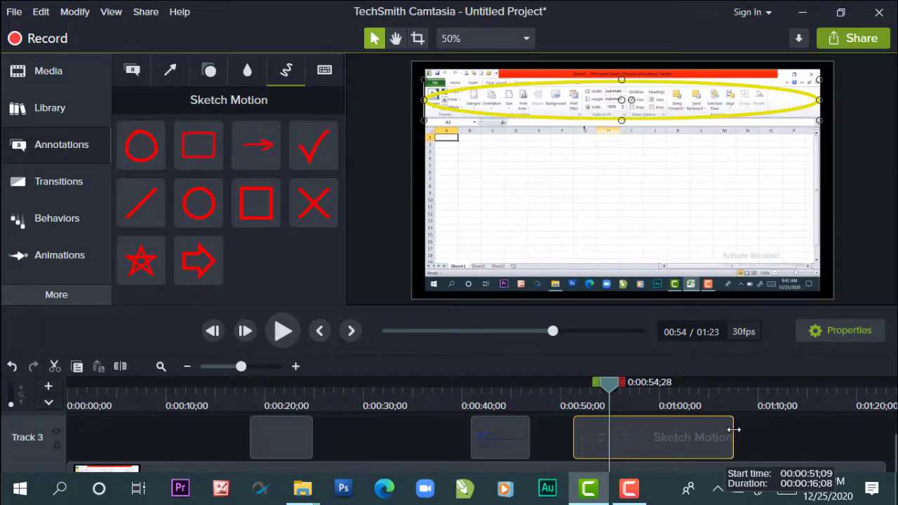
pyautogui.moveTo(734, 430); pyautogui.dragTo(614, 439)
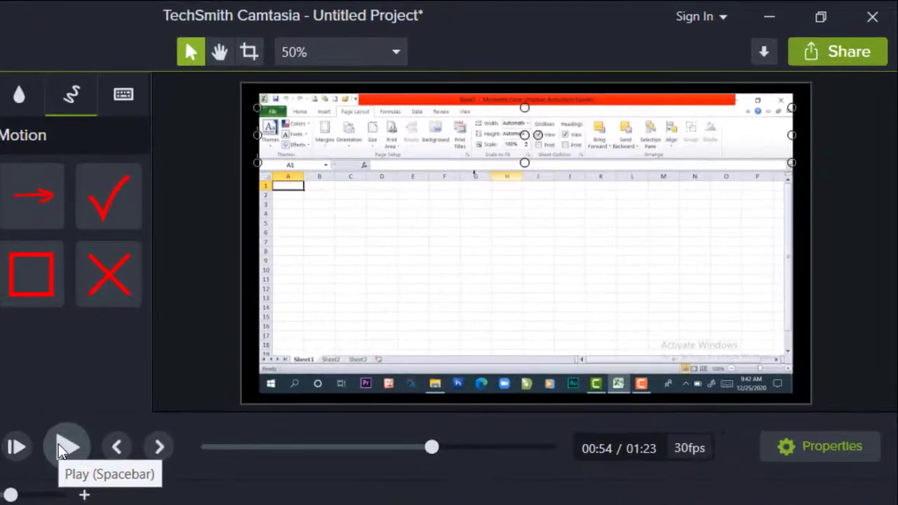
pyautogui.click(278, 332)
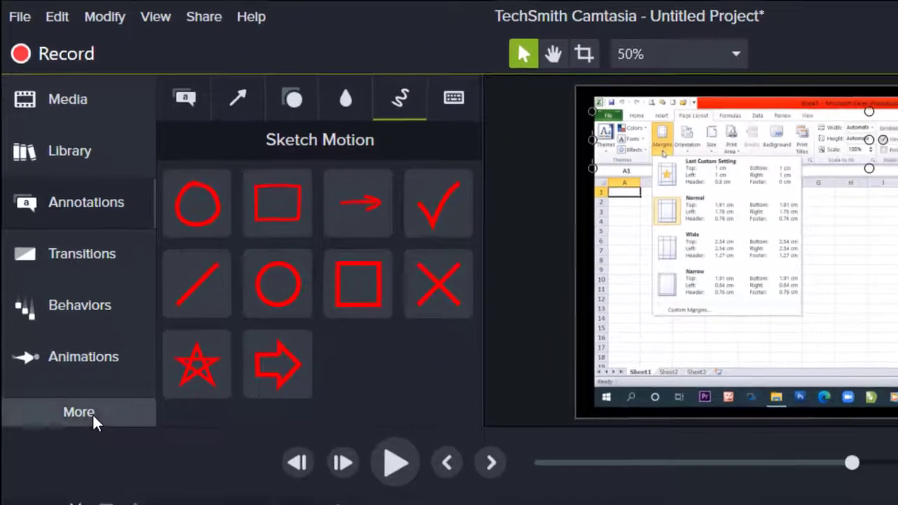
pyautogui.click(93, 413)
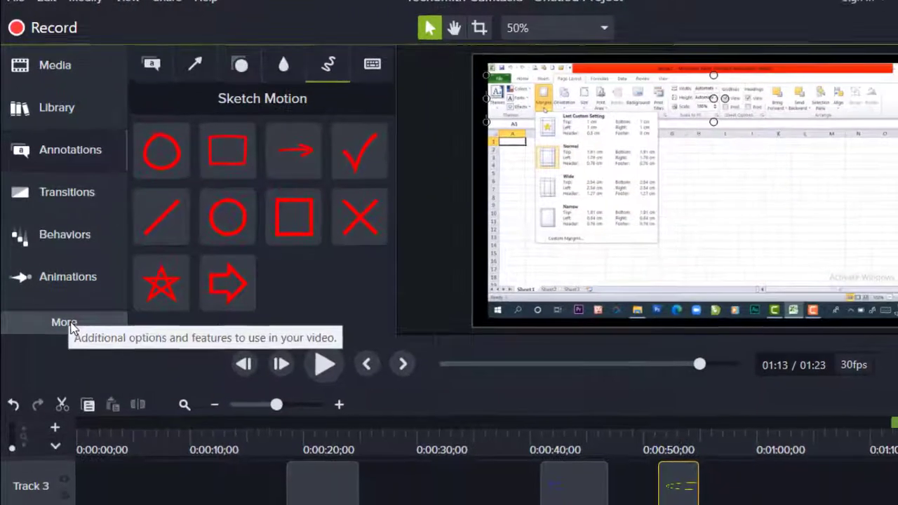
pyautogui.click(42, 323)
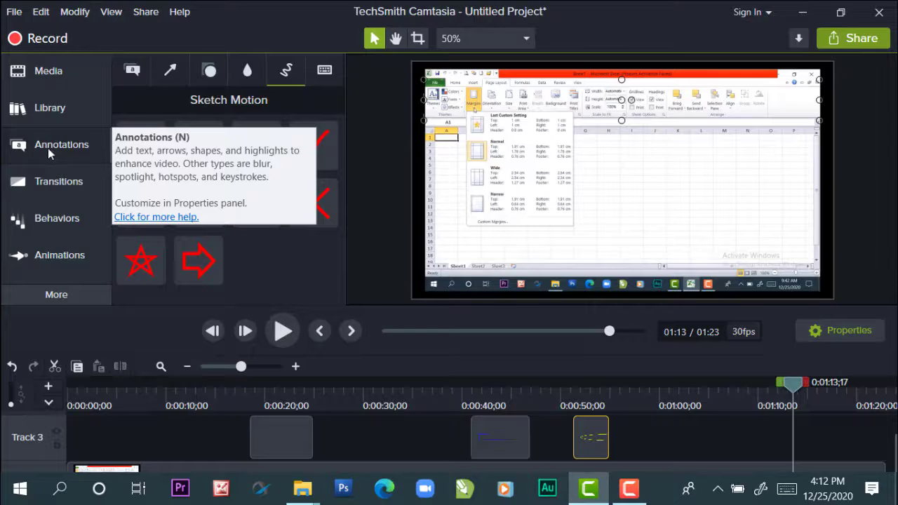
pyautogui.click(47, 150)
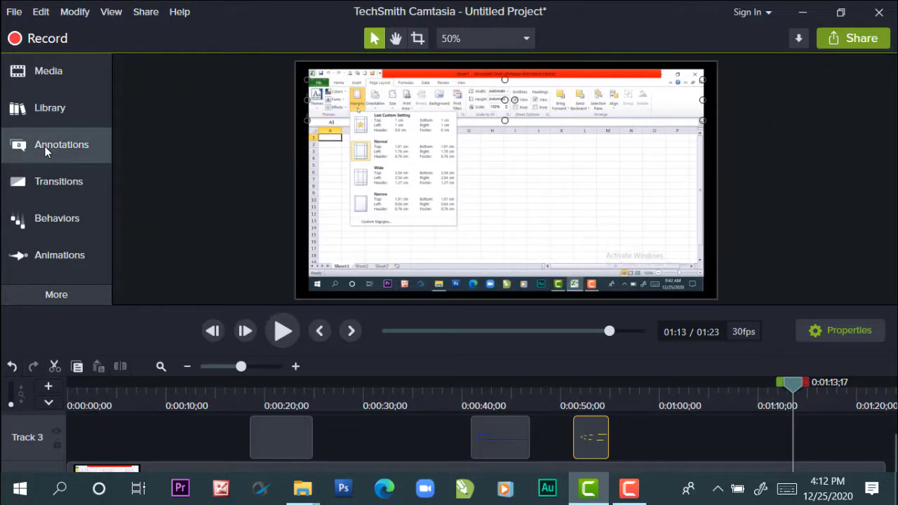
pyautogui.click(45, 149)
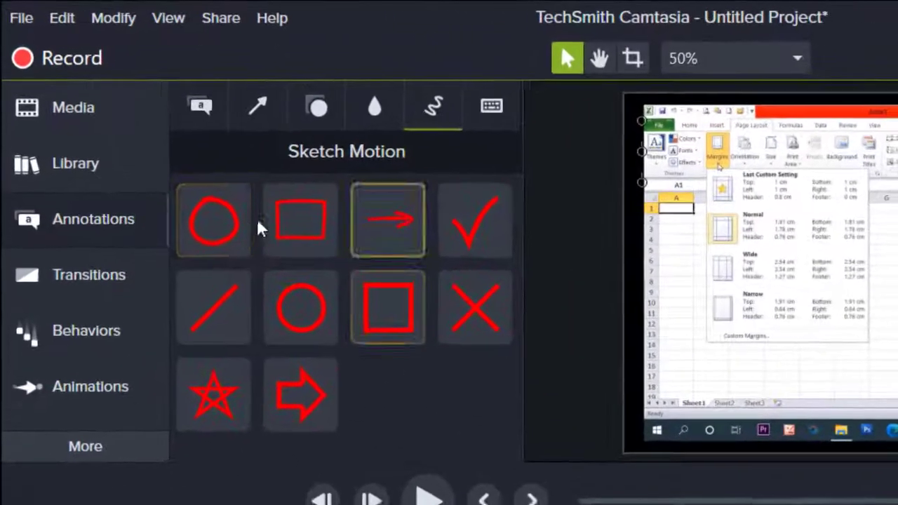
pyautogui.click(158, 85)
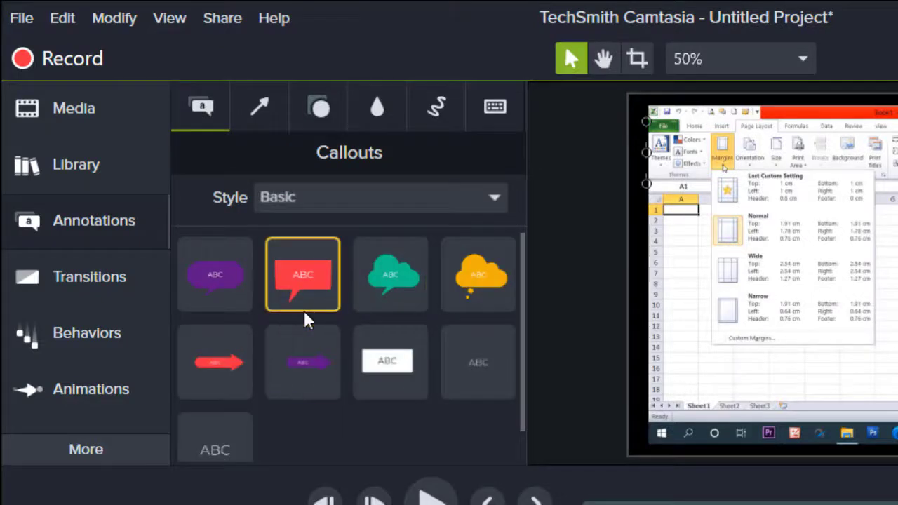
# Step: Add a hand-drawn sketch motion circle to Track 3 at 0:01:13;17 and stretch it around Excel's open Margins menu in the canvas
pyautogui.click(440, 107)
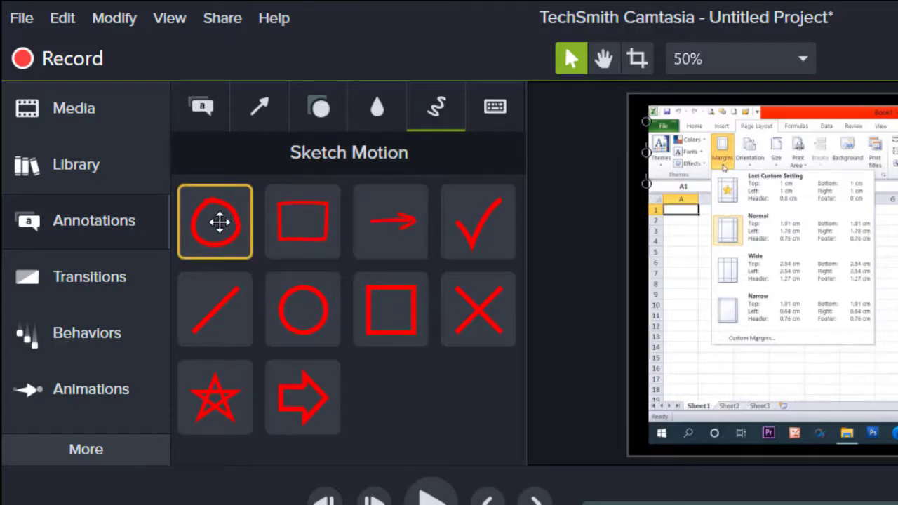
pyautogui.moveTo(220, 222)
pyautogui.mouseDown()
pyautogui.moveTo(328, 316)
pyautogui.moveTo(801, 504)
pyautogui.mouseUp()
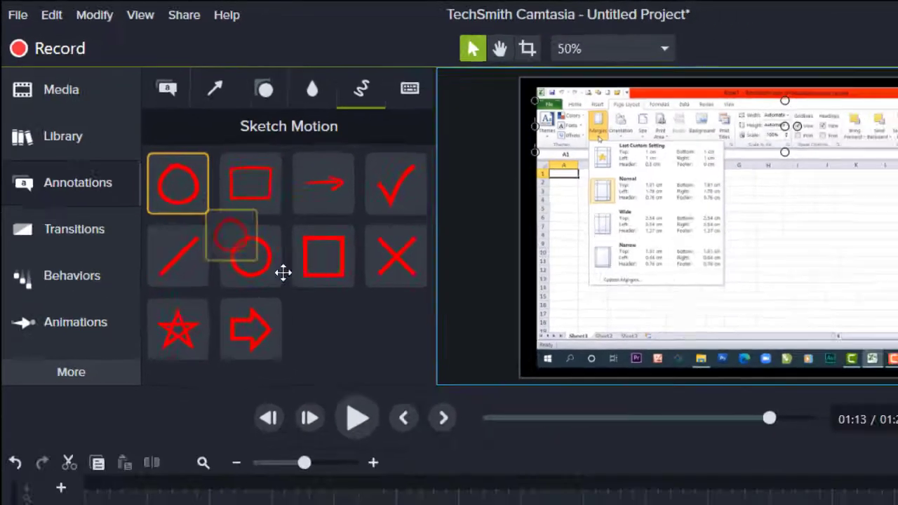
pyautogui.moveTo(524, 348)
pyautogui.mouseDown()
pyautogui.moveTo(638, 401)
pyautogui.moveTo(806, 431)
pyautogui.mouseUp()
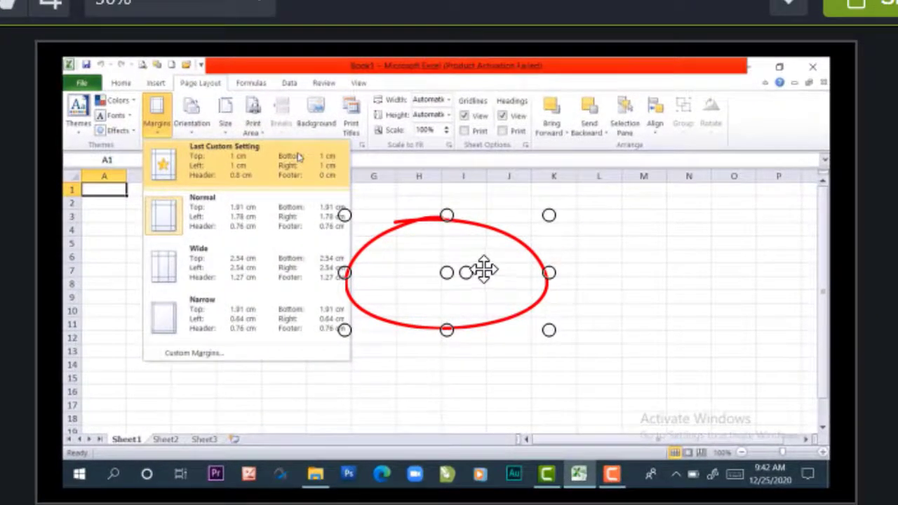
pyautogui.moveTo(492, 255)
pyautogui.mouseDown()
pyautogui.moveTo(284, 192)
pyautogui.moveTo(277, 181)
pyautogui.mouseUp()
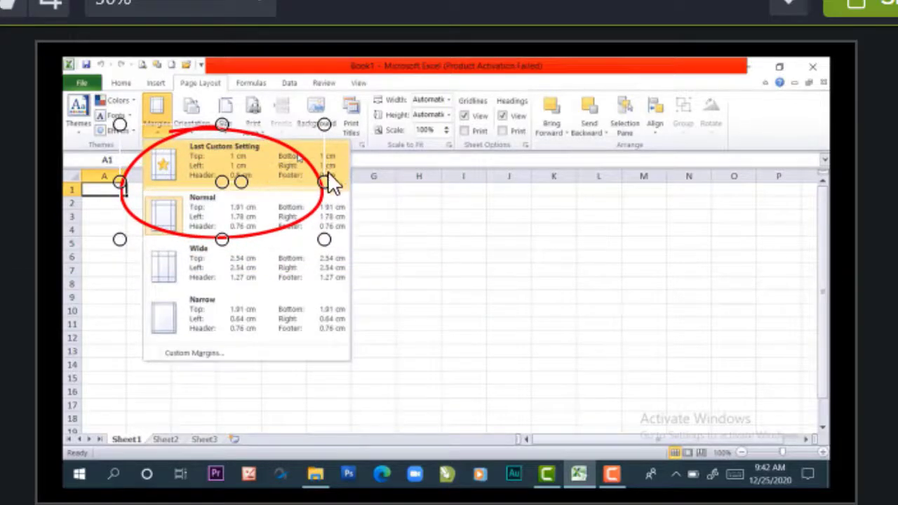
pyautogui.moveTo(324, 181); pyautogui.dragTo(377, 181)
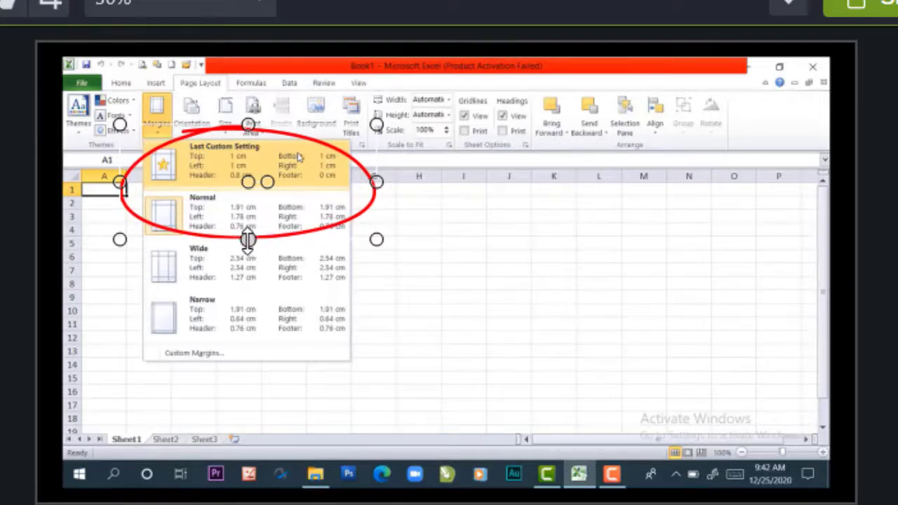
pyautogui.moveTo(250, 241); pyautogui.dragTo(252, 393)
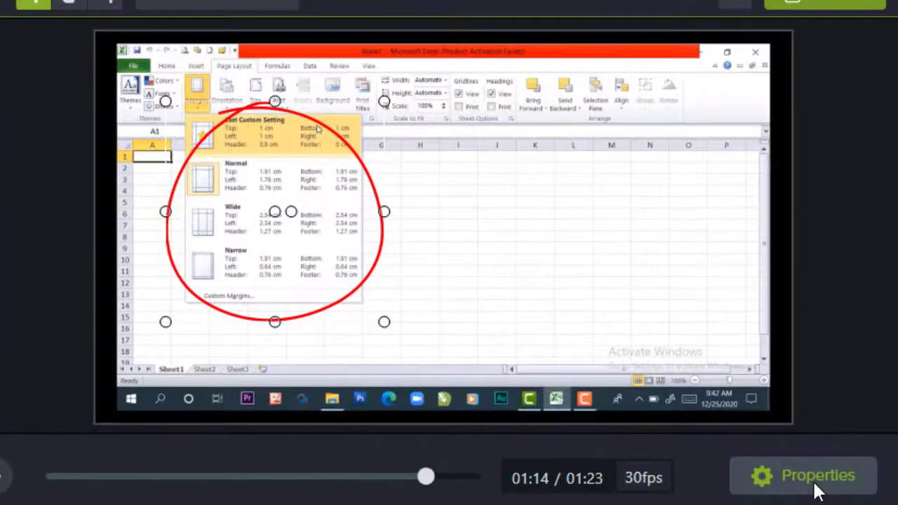
# Step: Change the new sketch motion circle's color to dark green in its properties
pyautogui.click(807, 484)
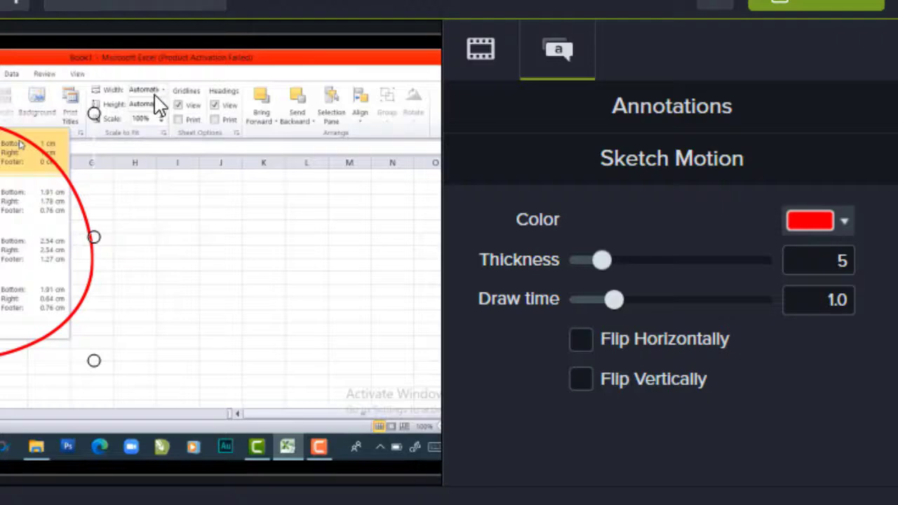
pyautogui.scroll(1, 156, 96)
pyautogui.scroll(-3, 155, 96)
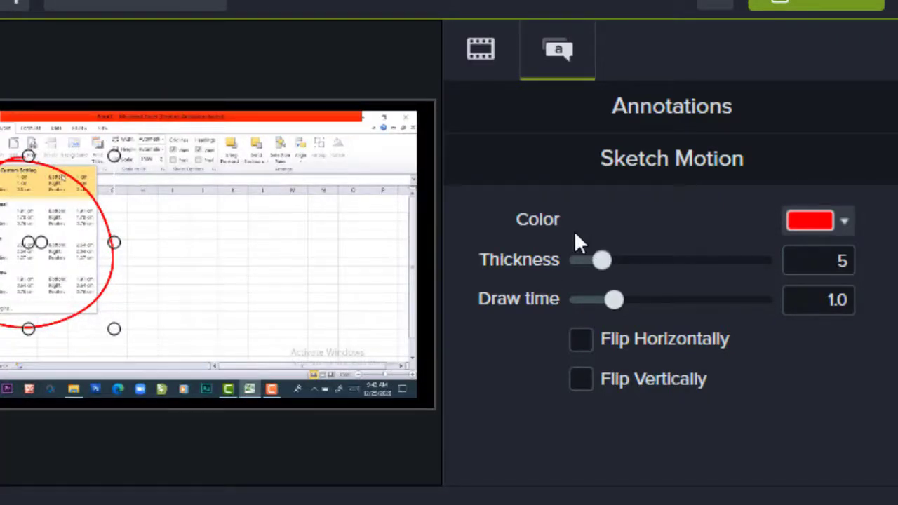
pyautogui.click(843, 221)
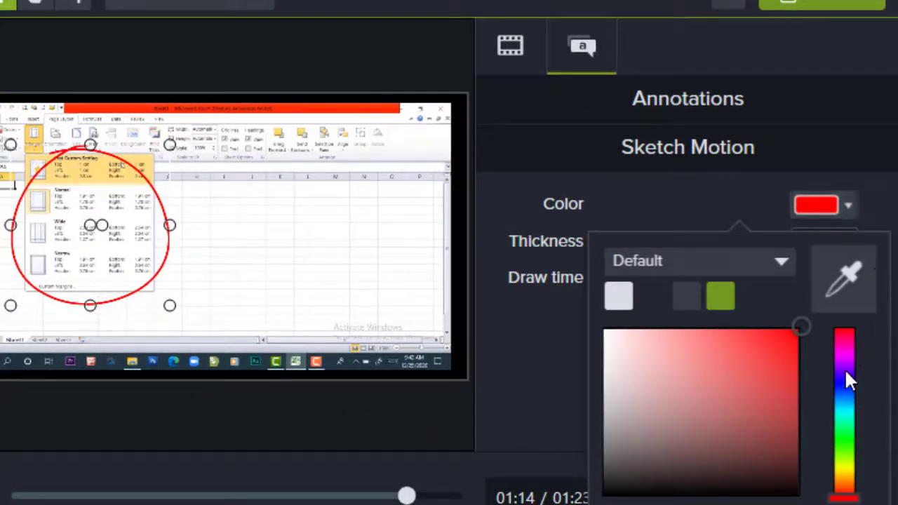
pyautogui.click(848, 433)
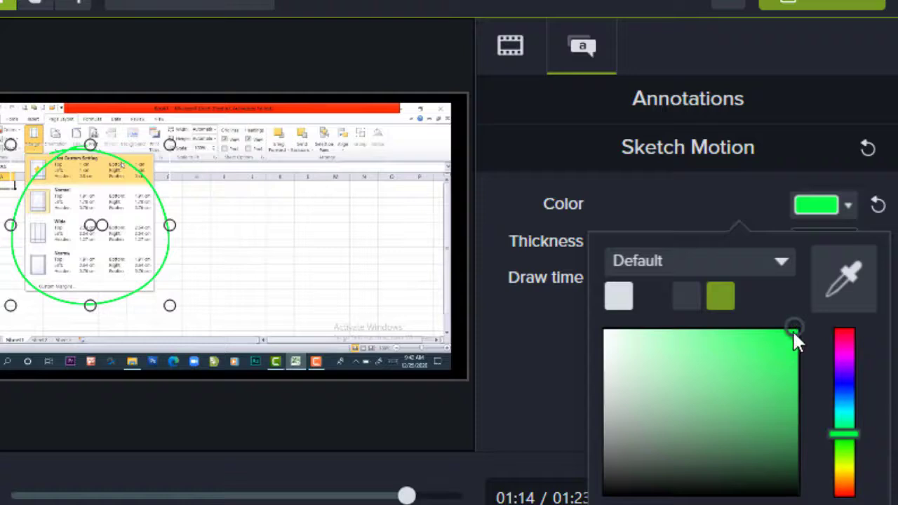
pyautogui.click(781, 402)
pyautogui.click(786, 451)
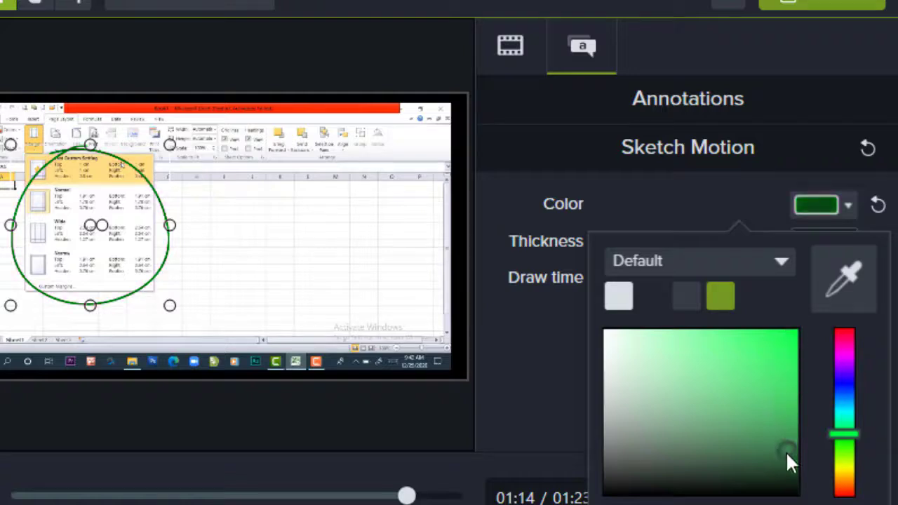
pyautogui.moveTo(790, 447); pyautogui.dragTo(788, 427)
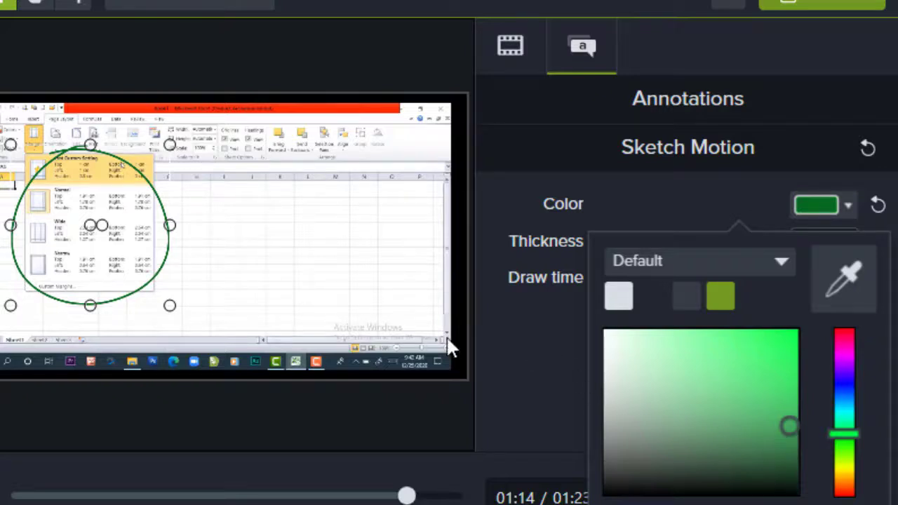
pyautogui.click(511, 358)
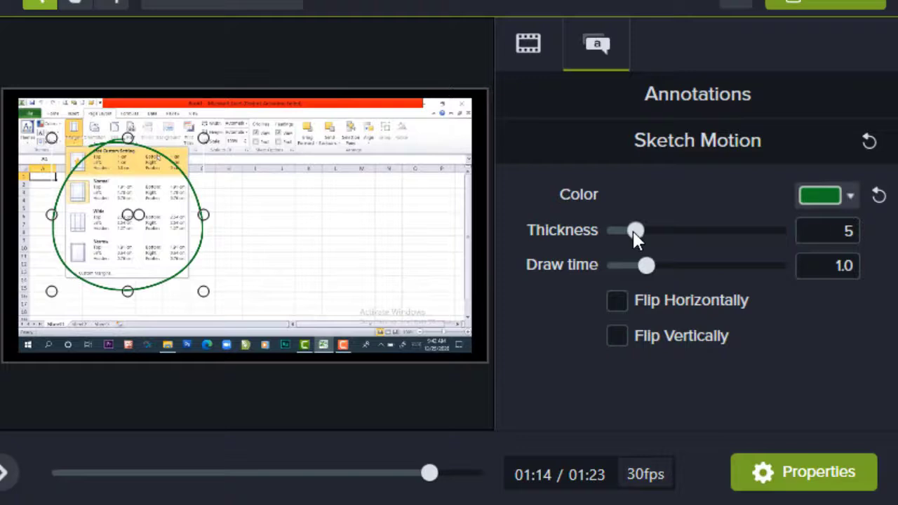
# Step: Set the green circle's thickness to 10 and its draw time to 1.1, and close its properties
pyautogui.moveTo(636, 240); pyautogui.dragTo(692, 234)
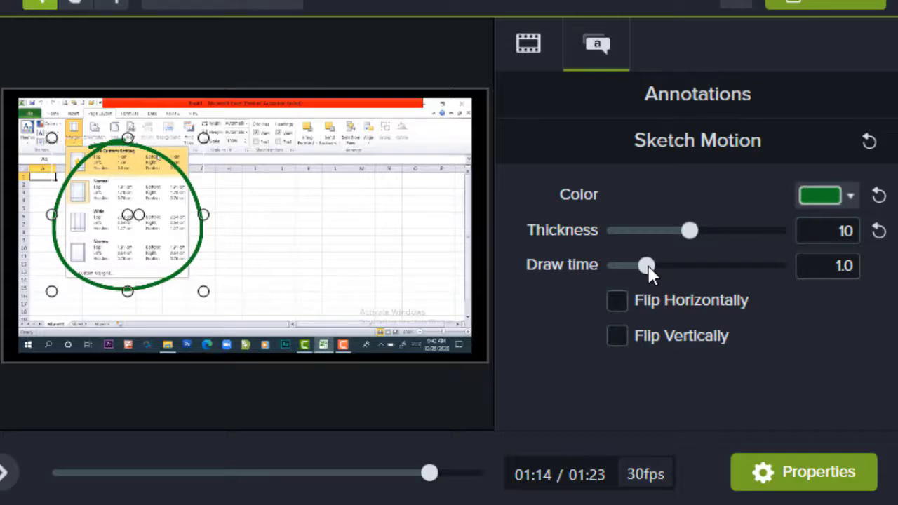
pyautogui.moveTo(649, 268); pyautogui.dragTo(654, 268)
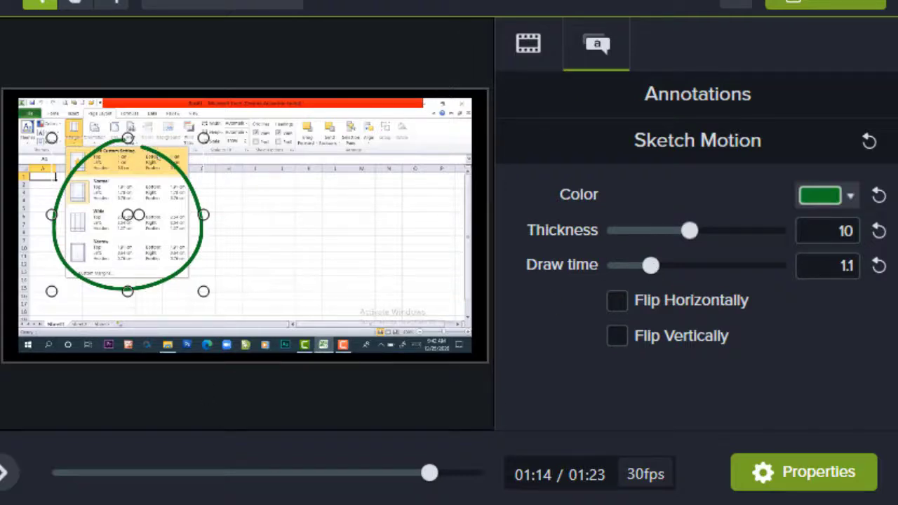
pyautogui.click(780, 478)
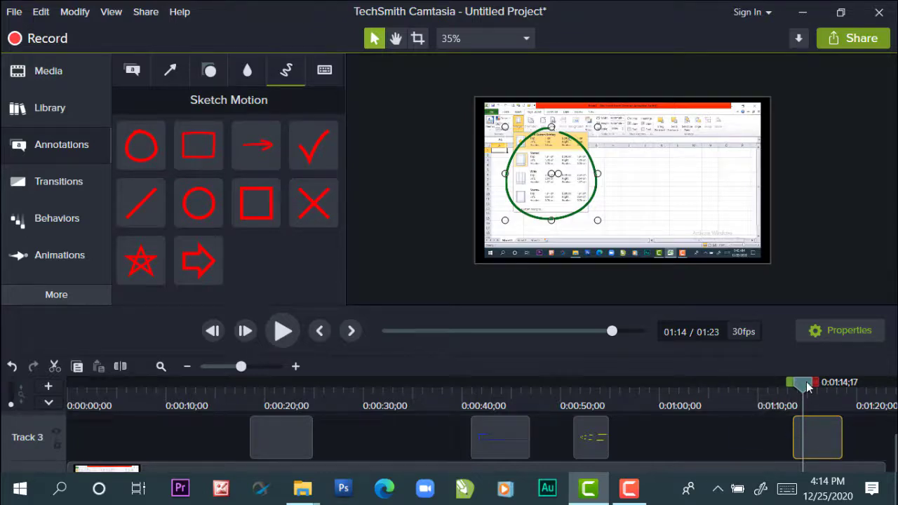
# Step: Move the playhead back to 0:01:11;25, just ahead of the green circle's clip, to preview the annotation
pyautogui.moveTo(807, 387); pyautogui.dragTo(780, 385)
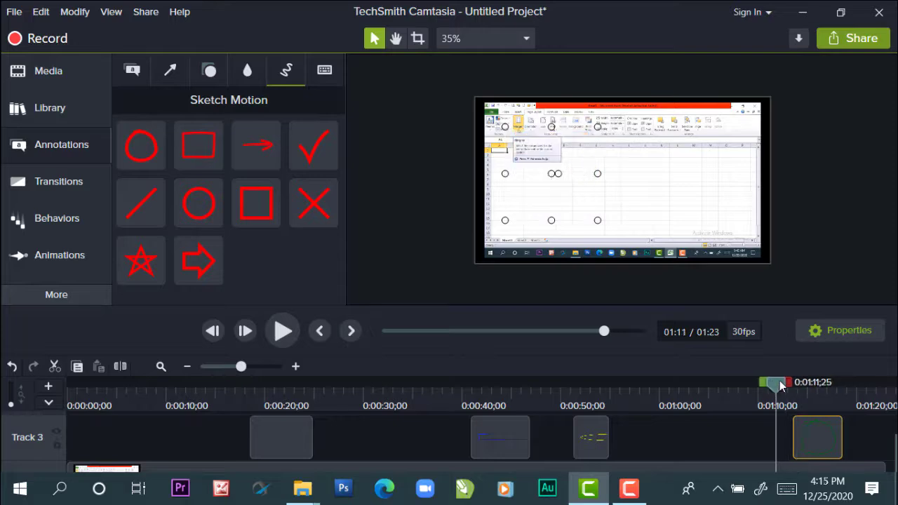